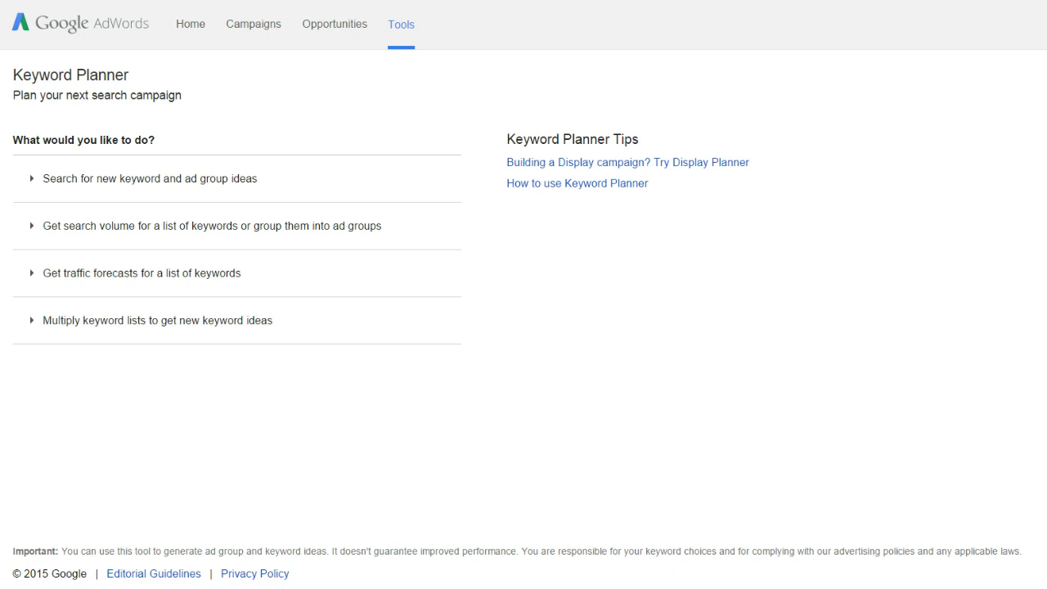
# Open the Keyword Planner and expand the option for getting traffic forecasts for a list of keywords, ready for keyword entry.
pyautogui.click(402, 26)
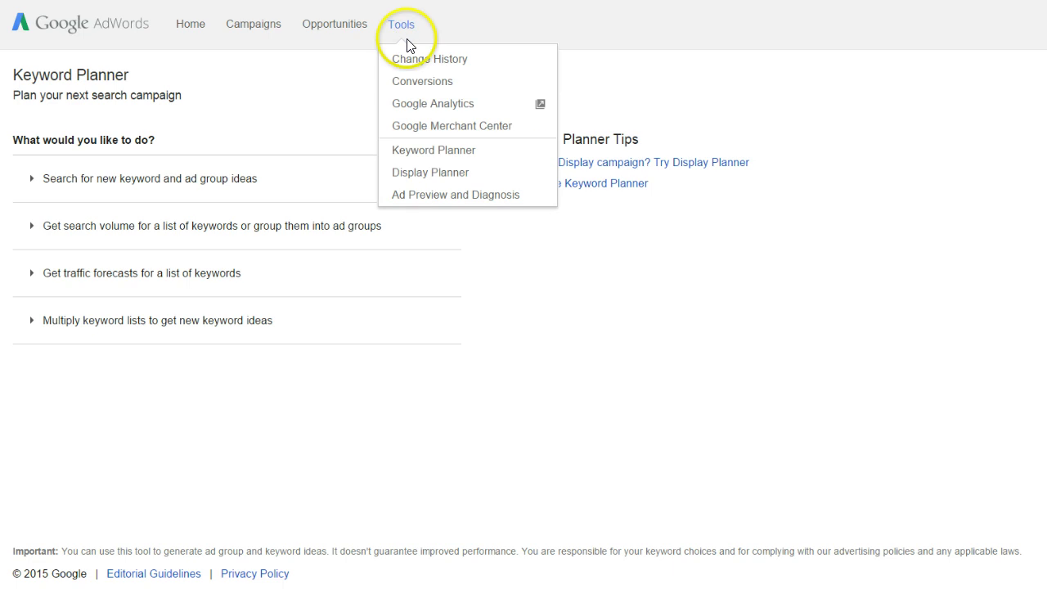
pyautogui.click(431, 156)
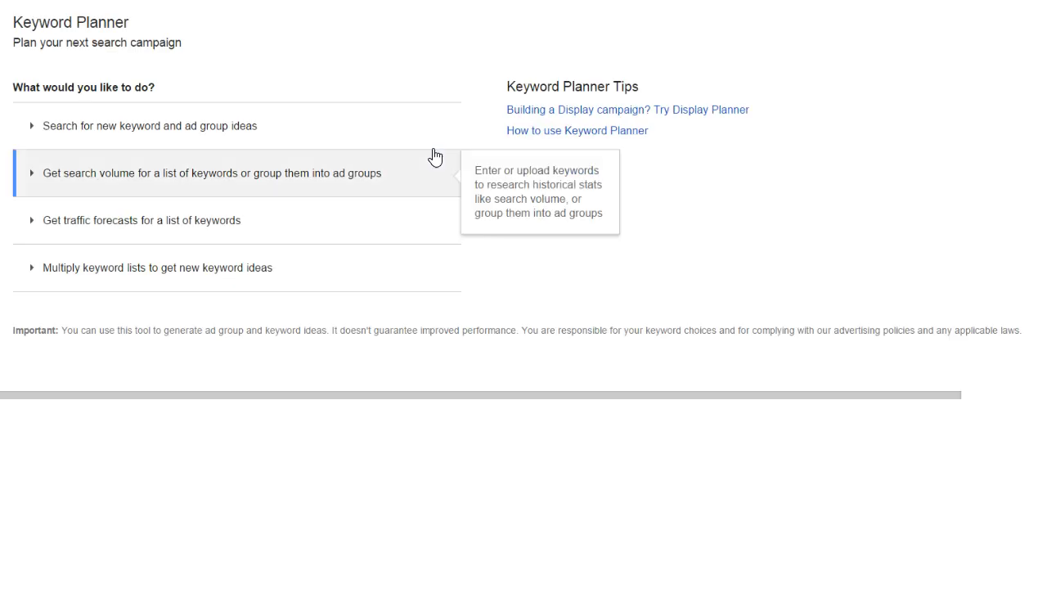
pyautogui.click(111, 276)
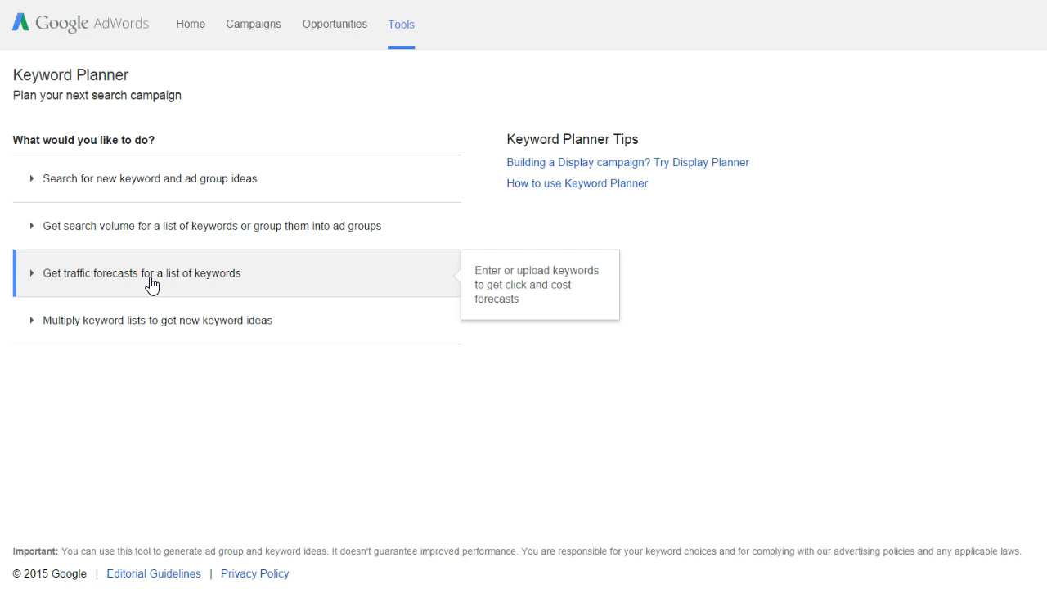
pyautogui.click(204, 278)
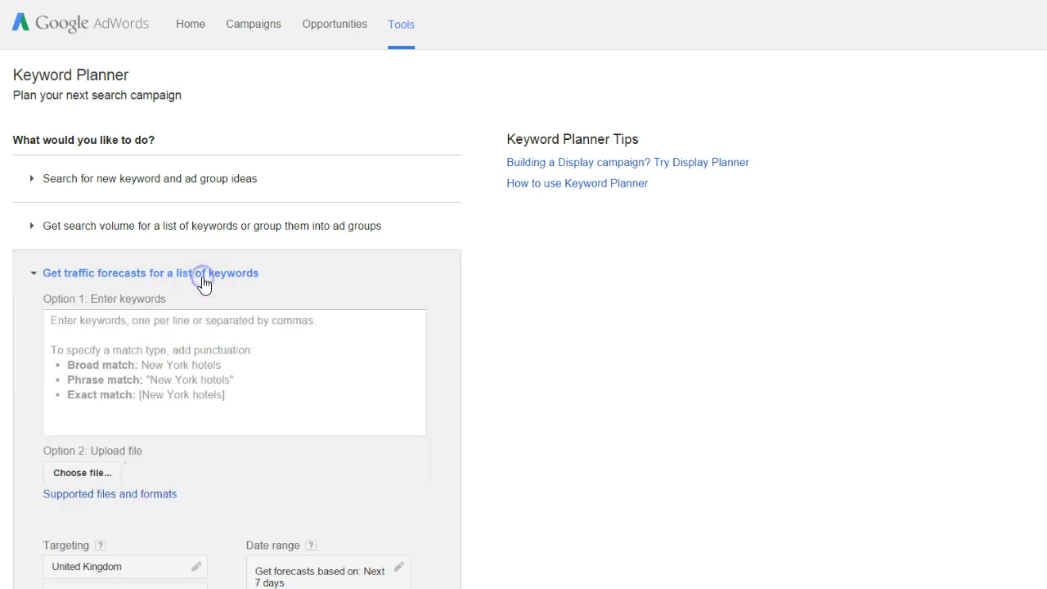
pyautogui.click(175, 339)
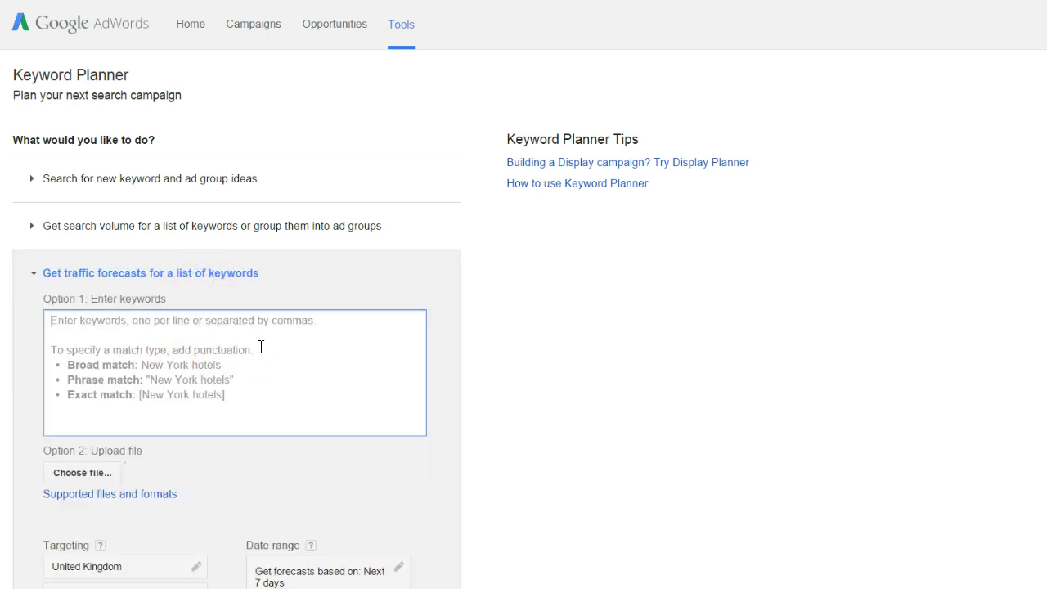
pyautogui.click(166, 339)
pyautogui.click(168, 389)
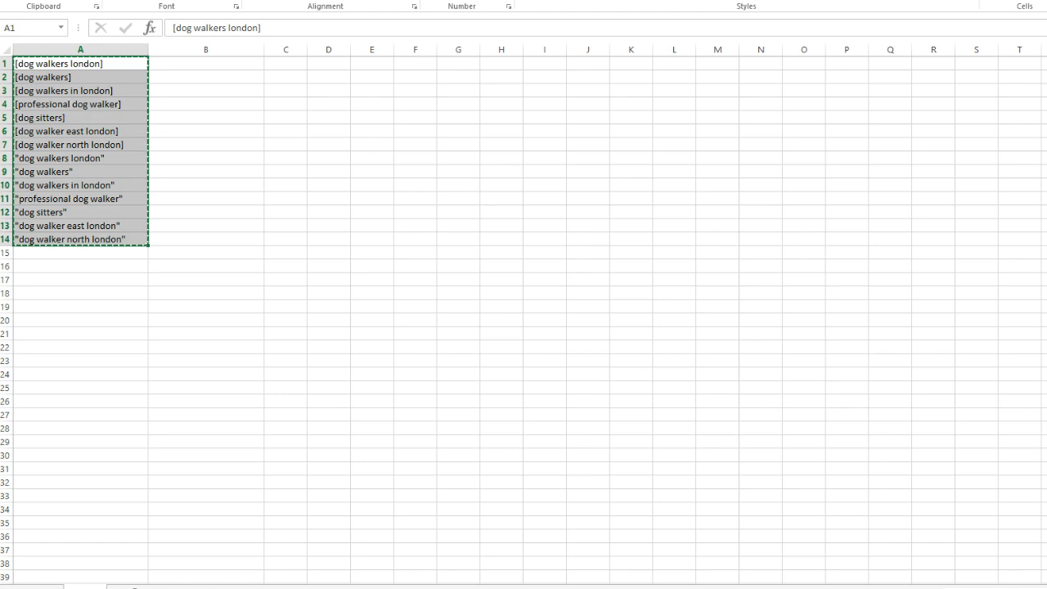
# Copy the dog walker keywords in cells A1:A14 of the Excel sheet and paste them into the Keyword Planner's traffic forecast keyword list.
pyautogui.click(101, 62)
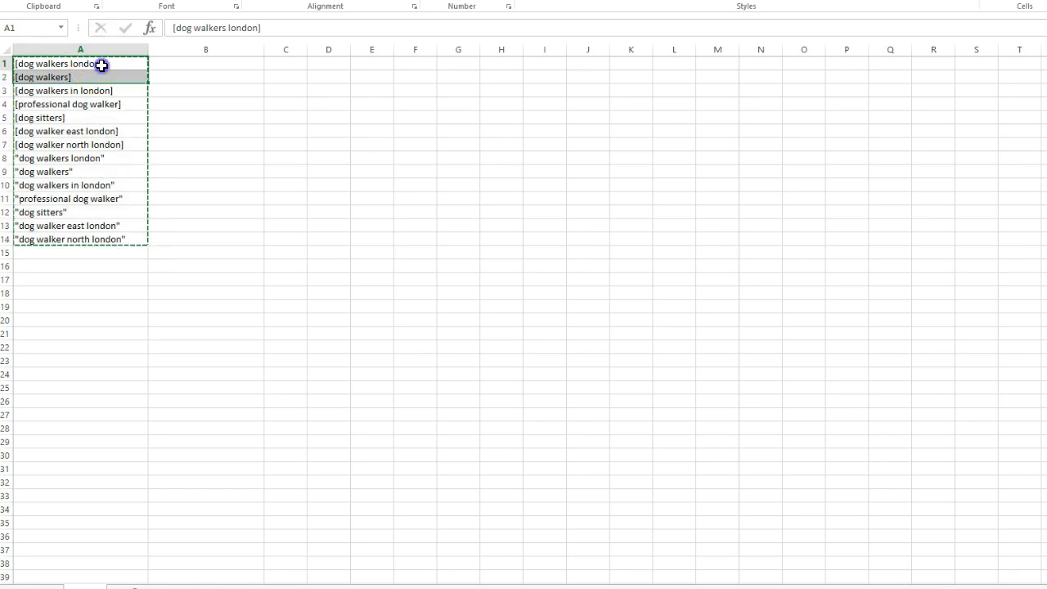
pyautogui.moveTo(101, 64); pyautogui.dragTo(127, 240)
pyautogui.hotkey('ctrl', 'c')
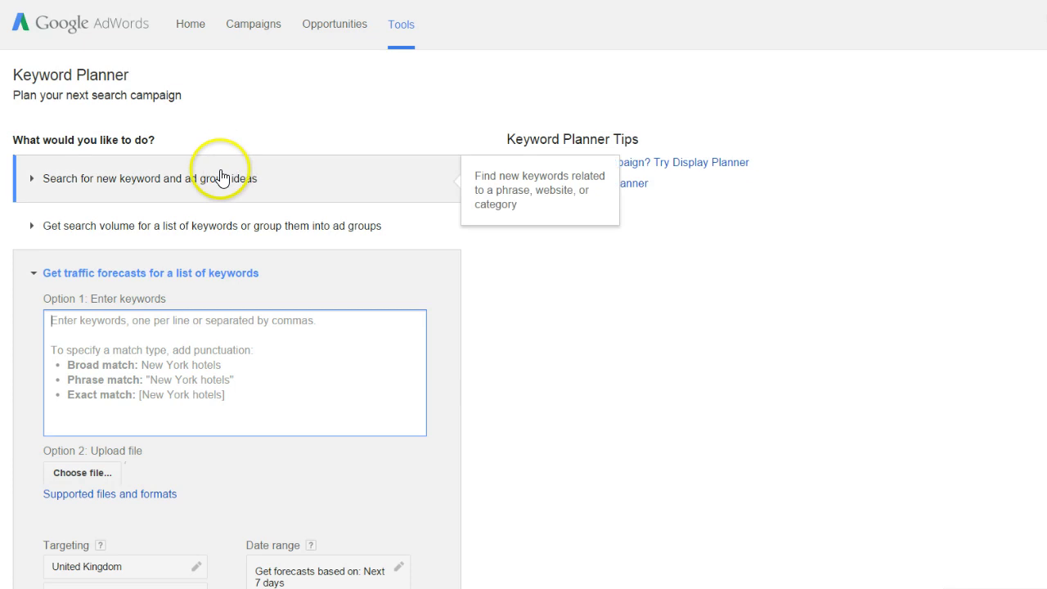
pyautogui.click(187, 322)
pyautogui.hotkey('ctrl', 'v')
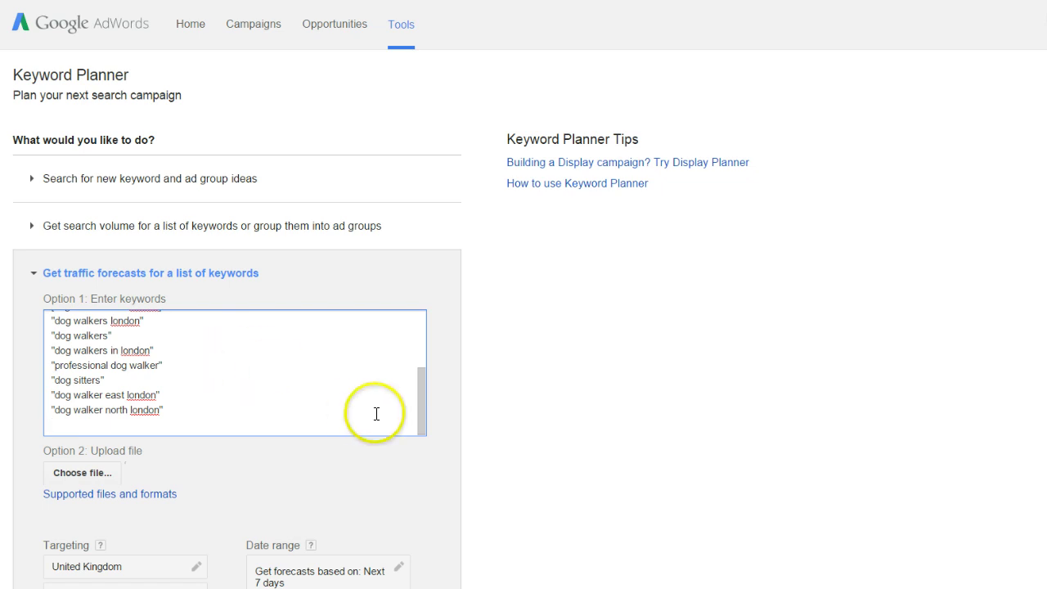
pyautogui.moveTo(422, 402); pyautogui.dragTo(418, 338)
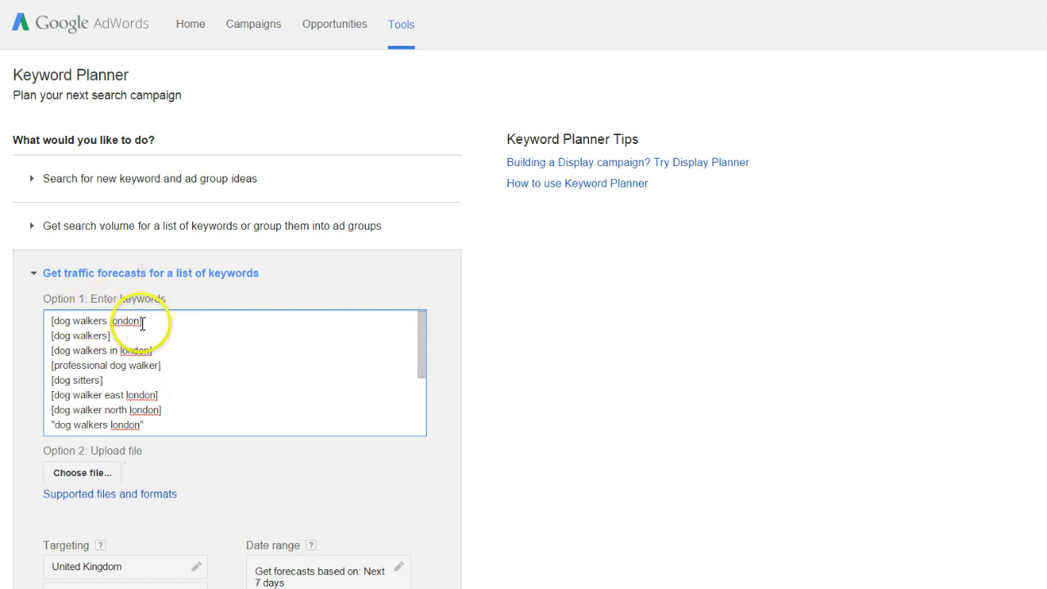
pyautogui.scroll(-3, 167, 375)
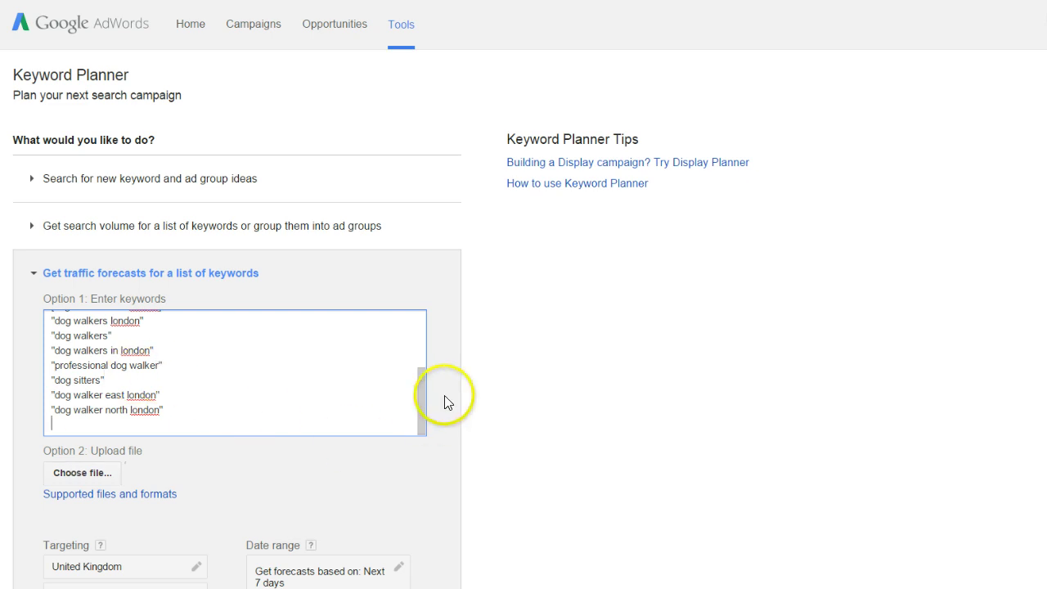
# Replace the targeted location with the city of London, England, United Kingdom.
pyautogui.scroll(-2, 438, 405)
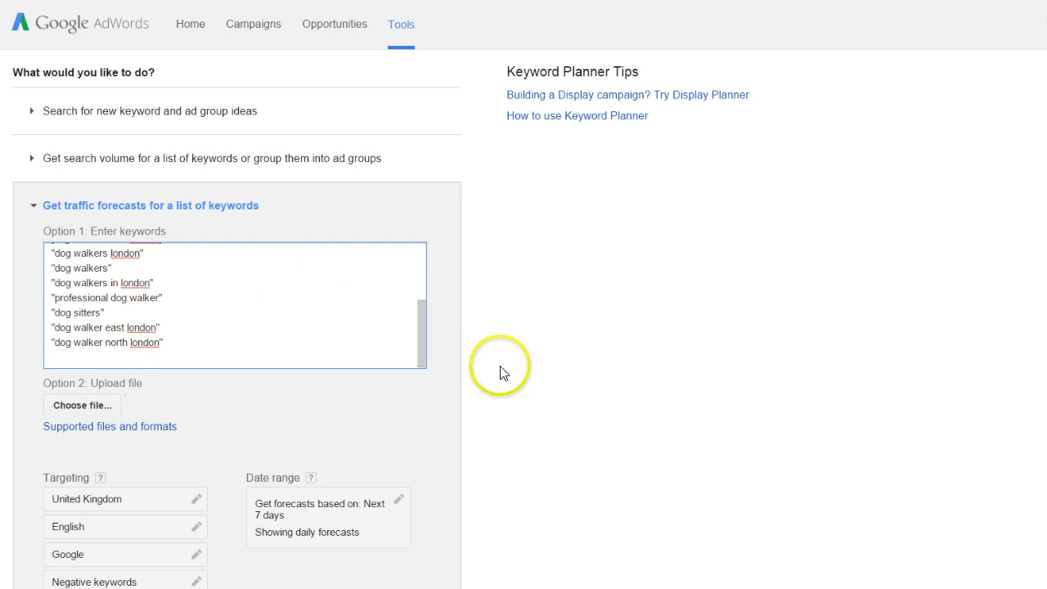
pyautogui.scroll(-1, 487, 372)
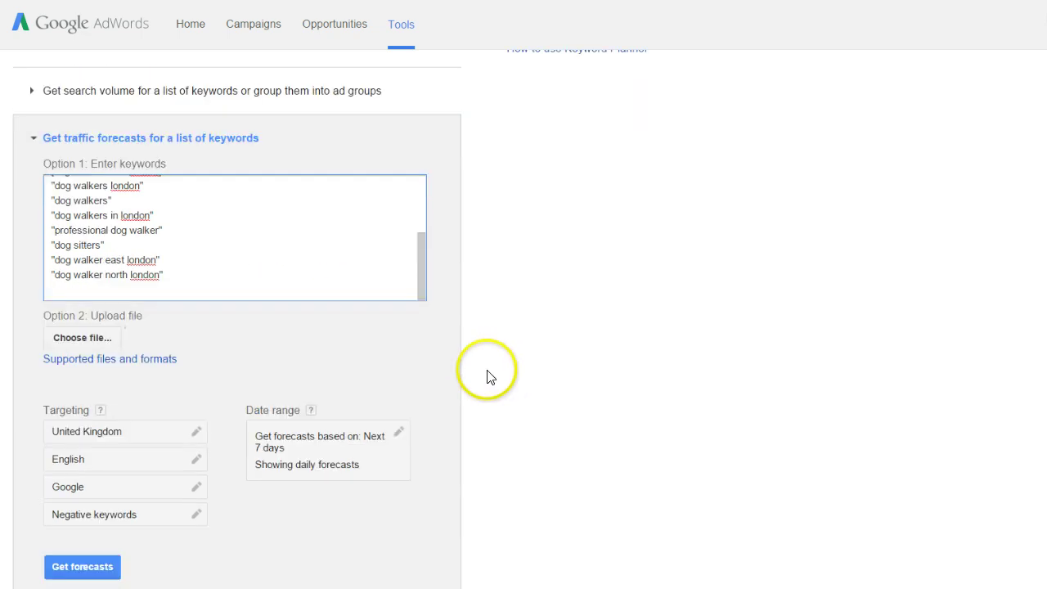
pyautogui.click(93, 444)
pyautogui.click(414, 459)
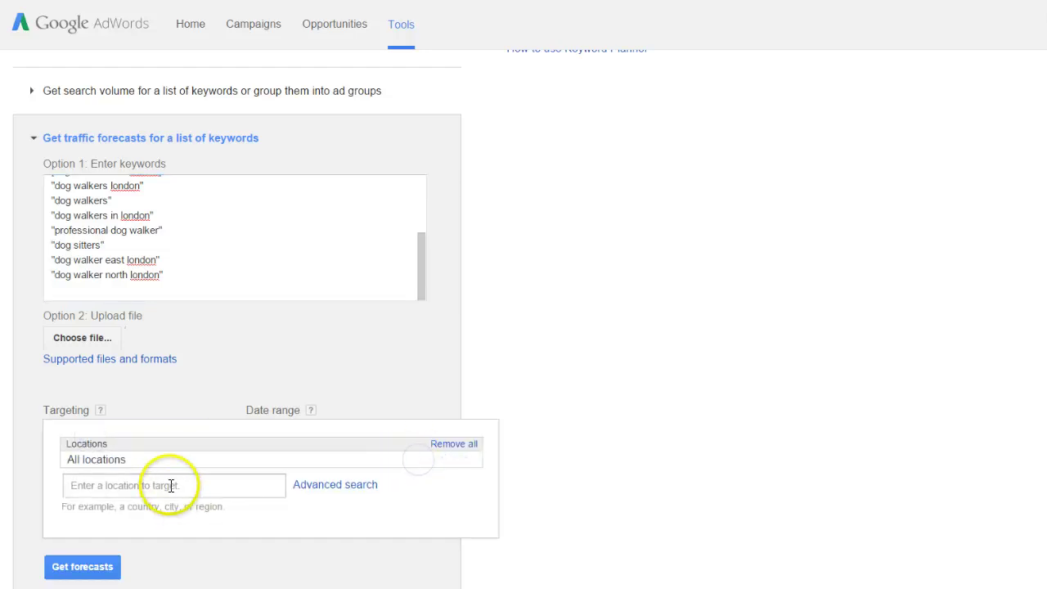
pyautogui.click(171, 485)
pyautogui.write('lodon')
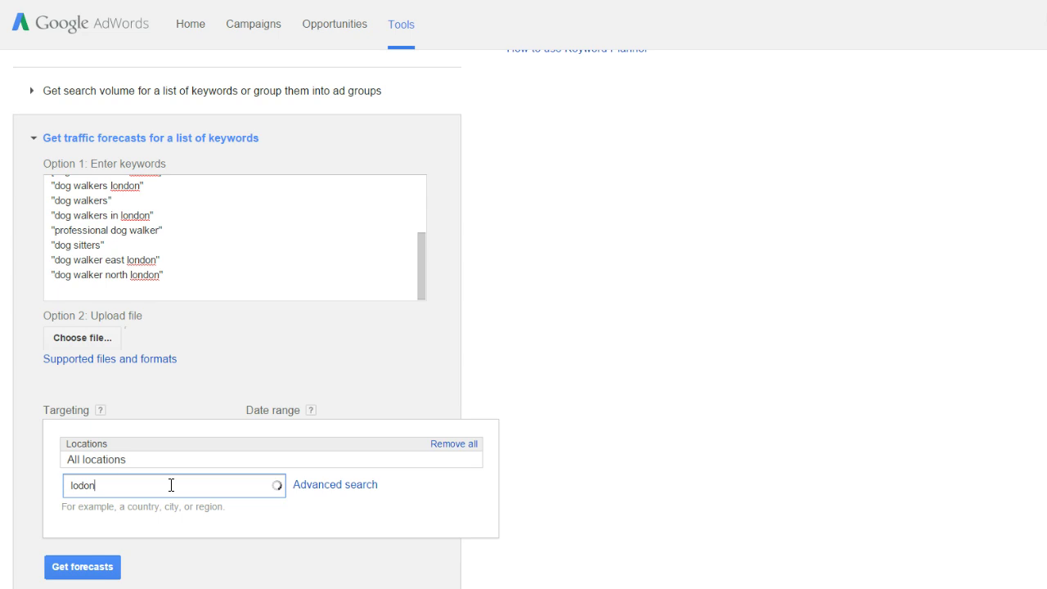
pyautogui.press('BackSpace')
pyautogui.press('BackSpace')
pyautogui.press('BackSpace')
pyautogui.write('ndon')
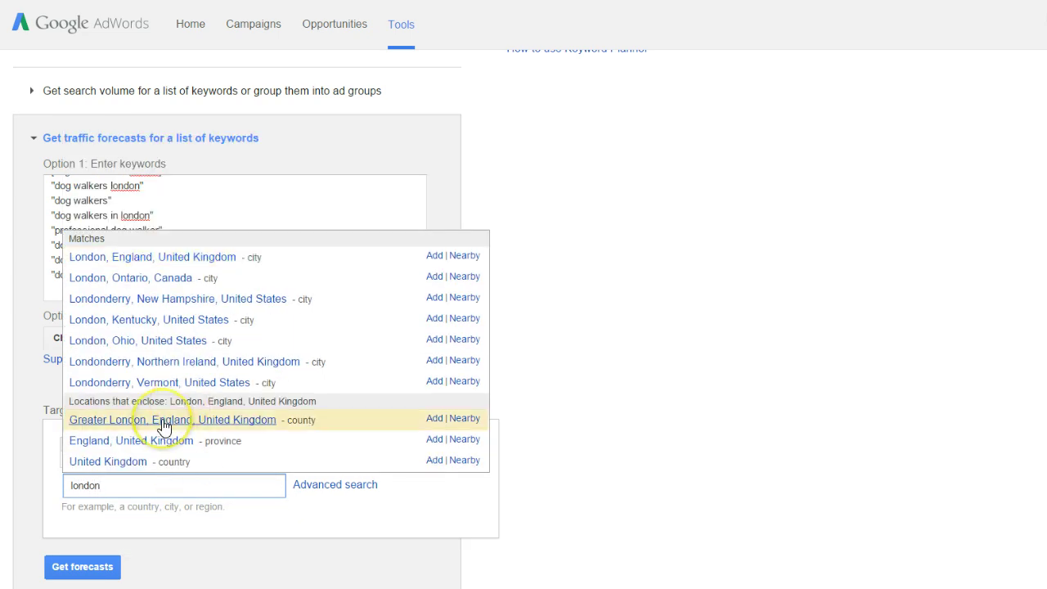
pyautogui.click(164, 256)
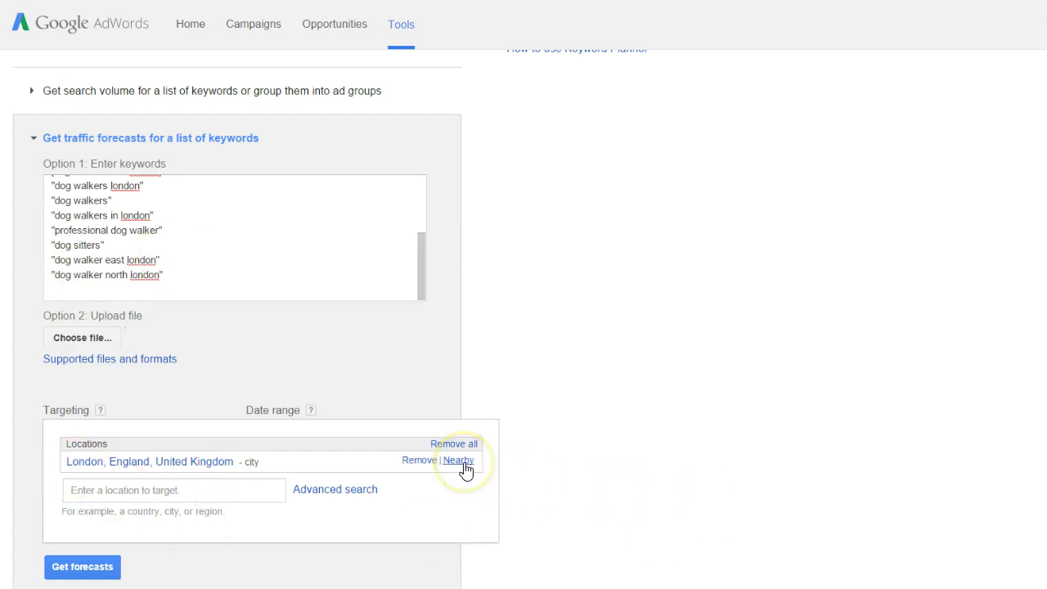
pyautogui.click(292, 360)
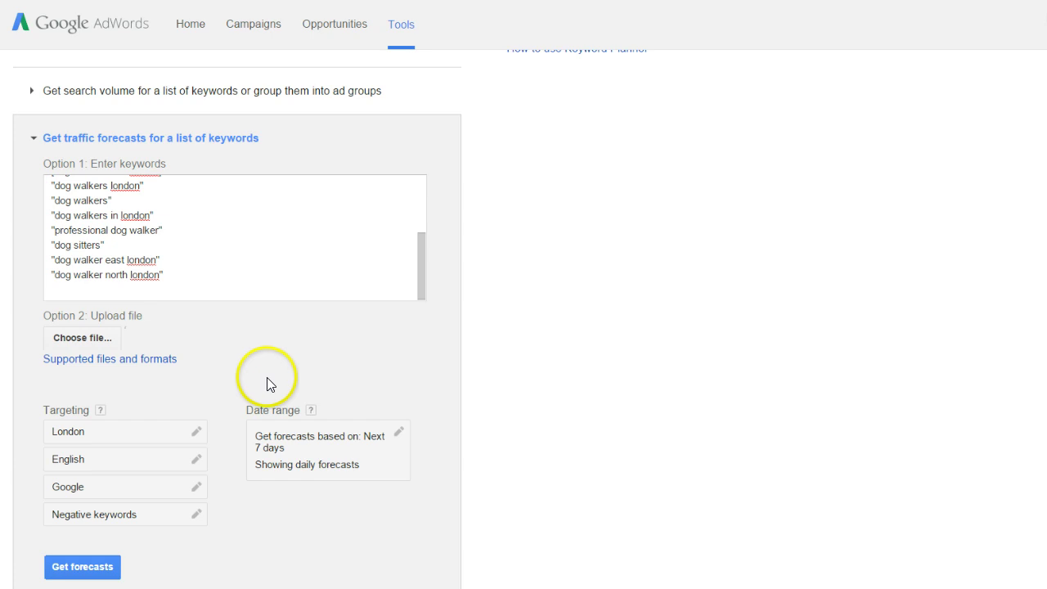
# Remove English from the language targeting so that the forecast targets all languages.
pyautogui.click(76, 469)
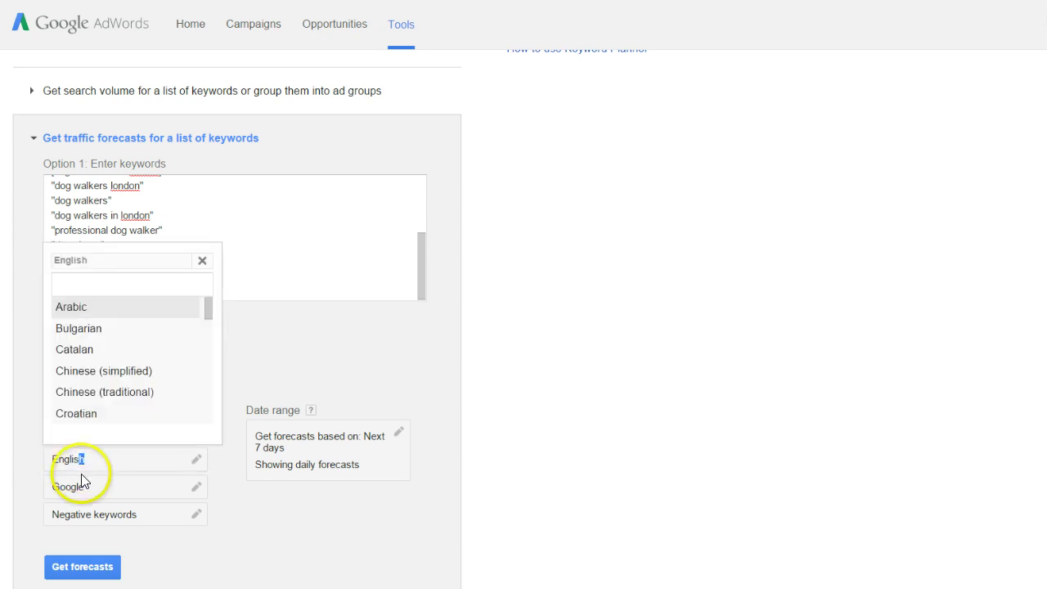
pyautogui.click(205, 262)
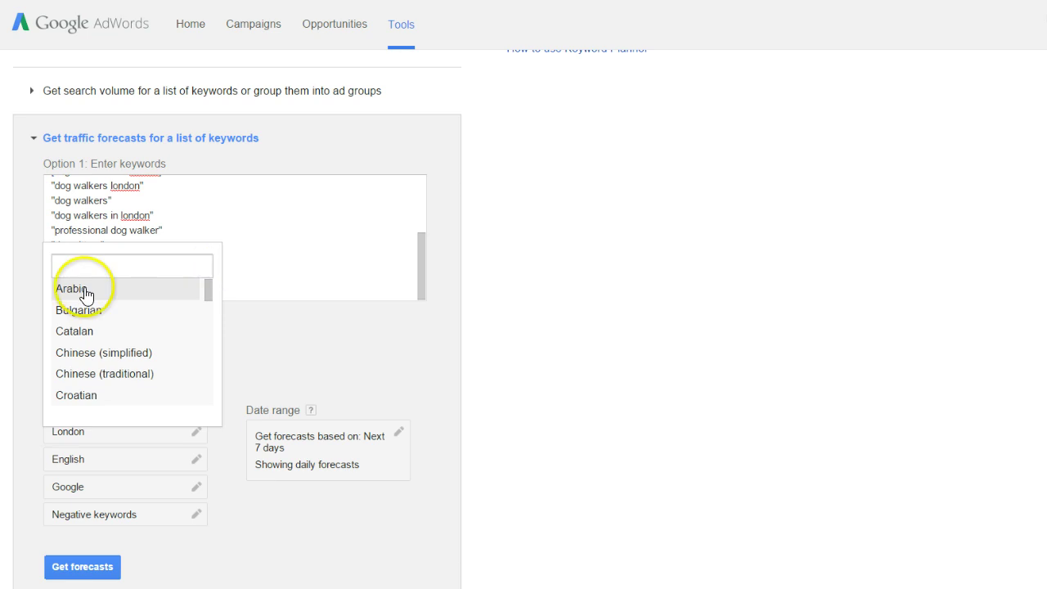
pyautogui.moveTo(207, 290); pyautogui.dragTo(208, 267)
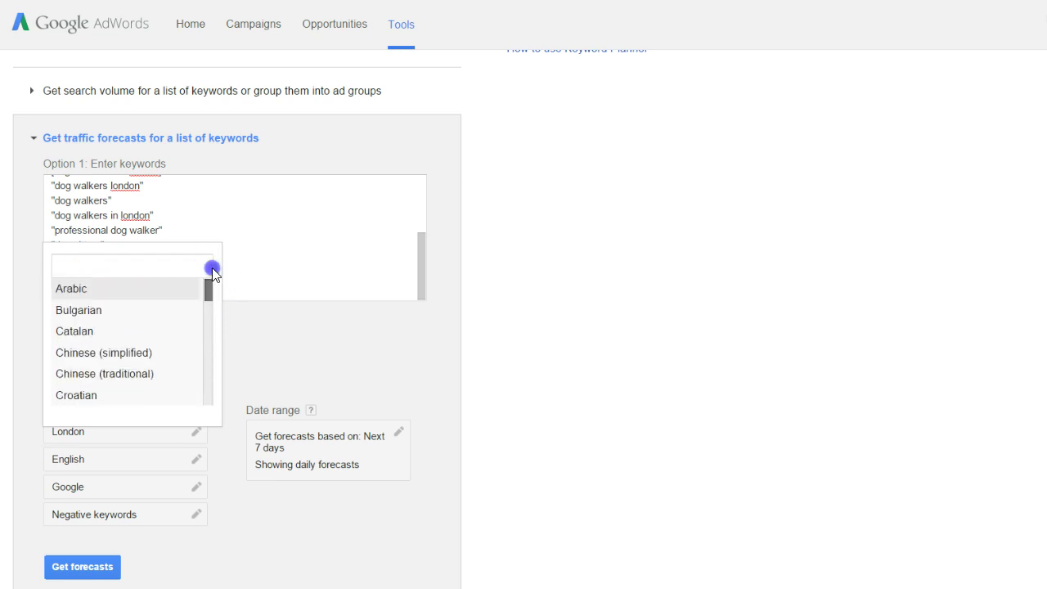
pyautogui.click(264, 512)
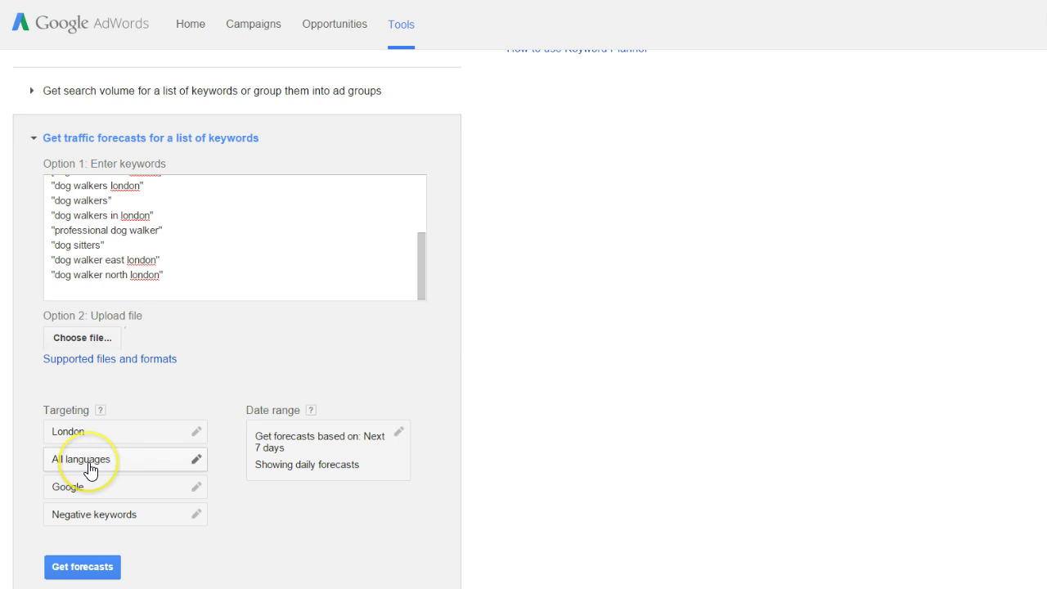
# Set the network targeting to Google and search partners.
pyautogui.click(113, 496)
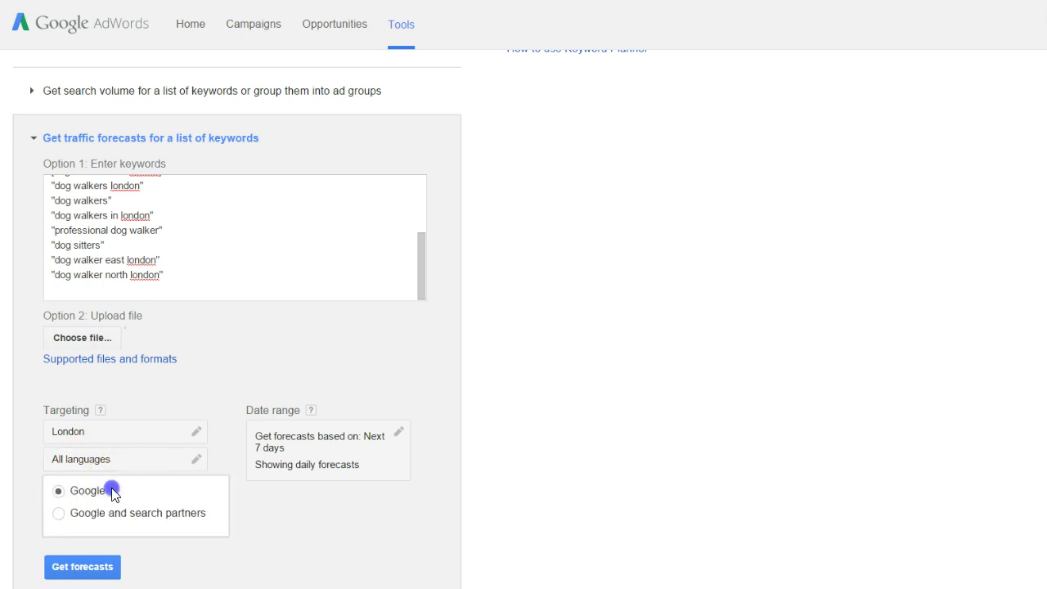
pyautogui.click(119, 514)
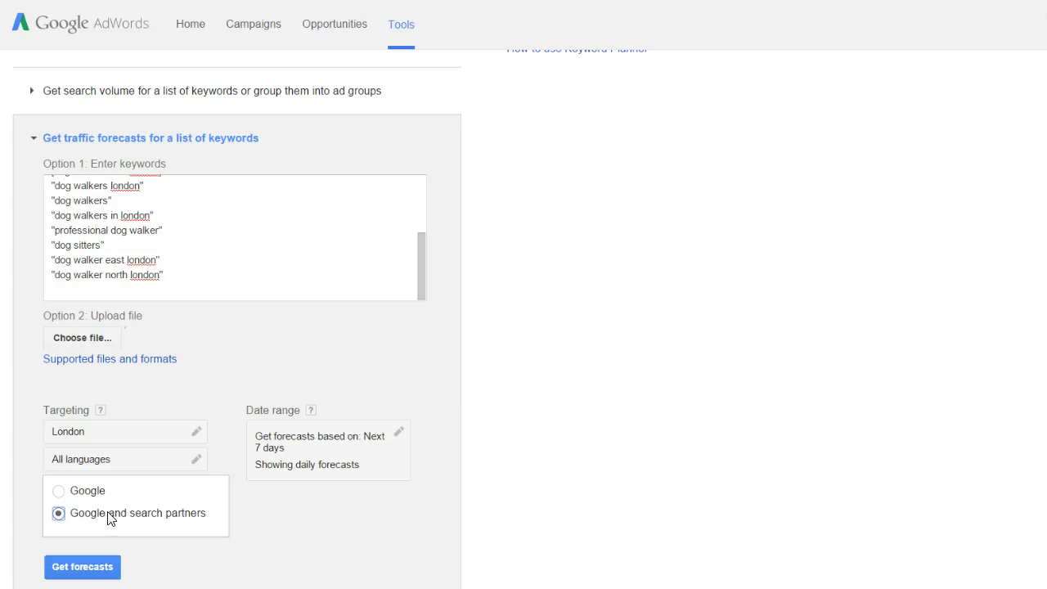
pyautogui.click(321, 571)
# Add the negative keywords "job, jobs, salary, how to become" to the forecast targeting.
pyautogui.click(135, 524)
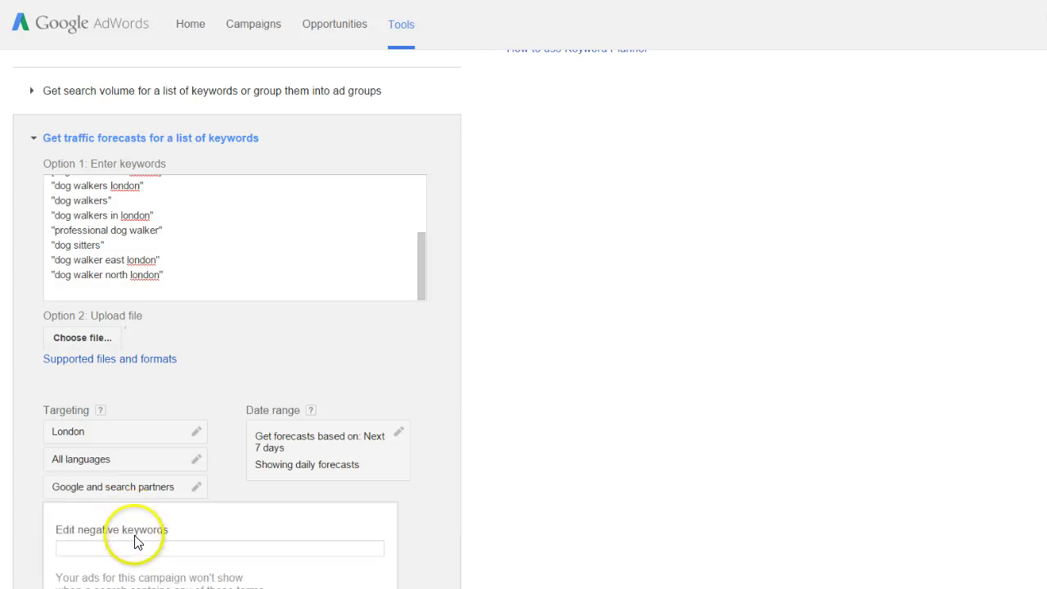
pyautogui.click(168, 550)
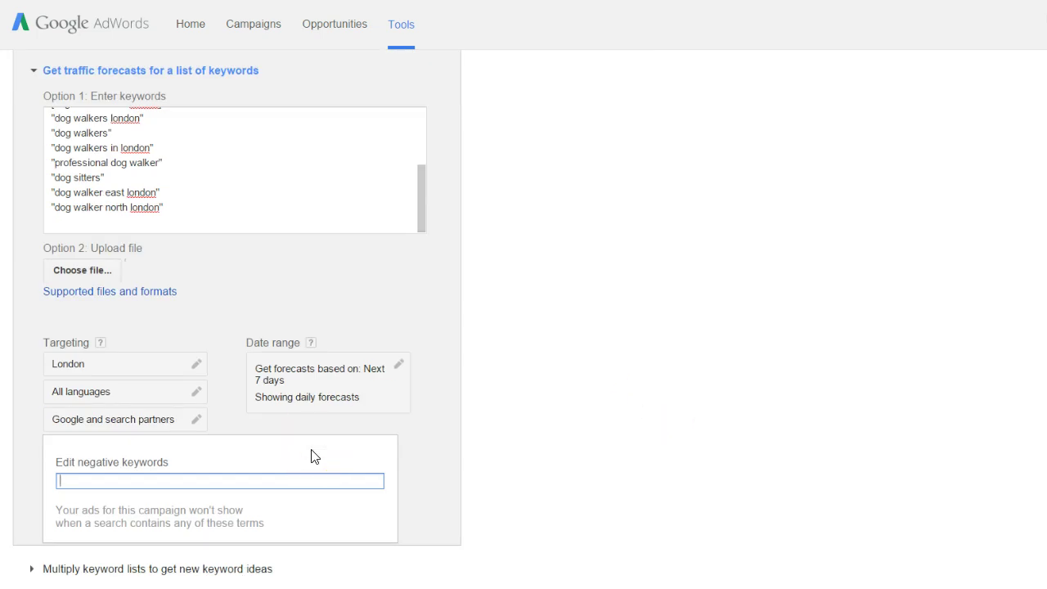
pyautogui.click(288, 477)
pyautogui.click(181, 460)
pyautogui.write('job, jobs, salary,')
pyautogui.write('how to become')
pyautogui.click(425, 464)
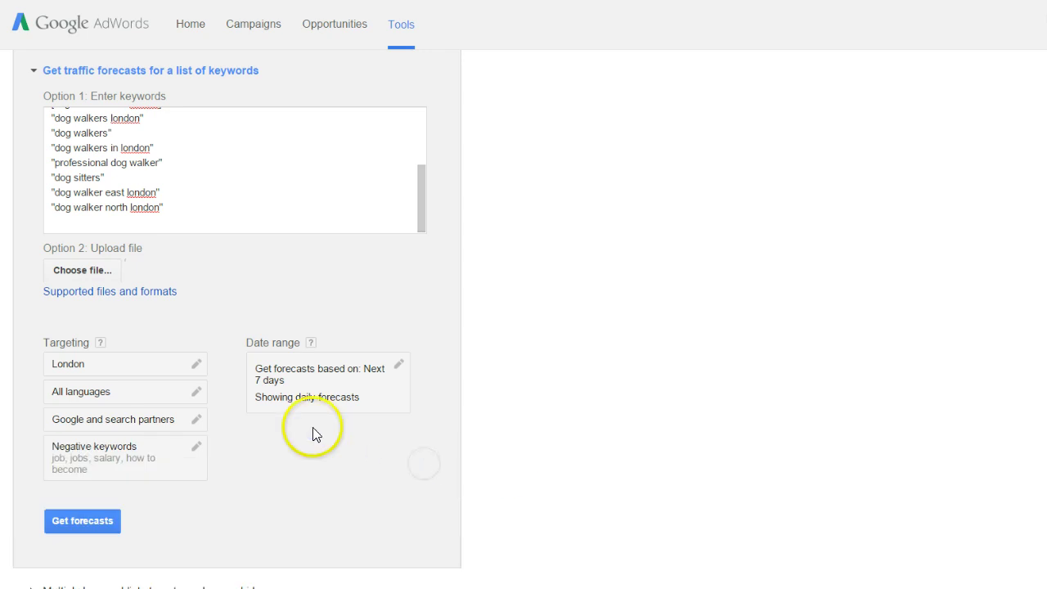
pyautogui.click(150, 468)
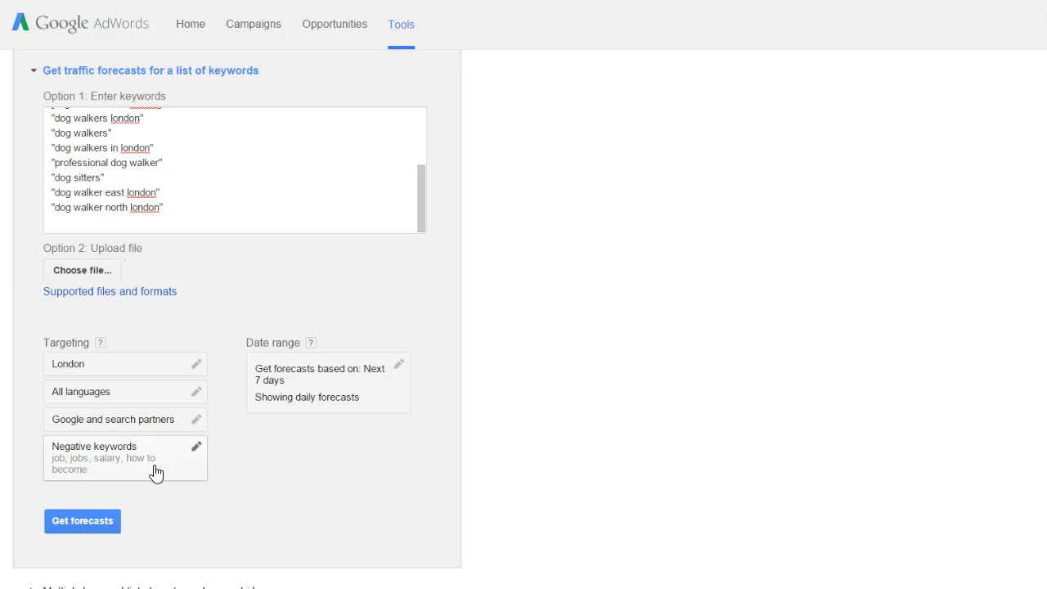
# Set the forecast date range to a custom period from Jan 13, 2015 to Feb 12, 2015, displayed by month.
pyautogui.click(266, 404)
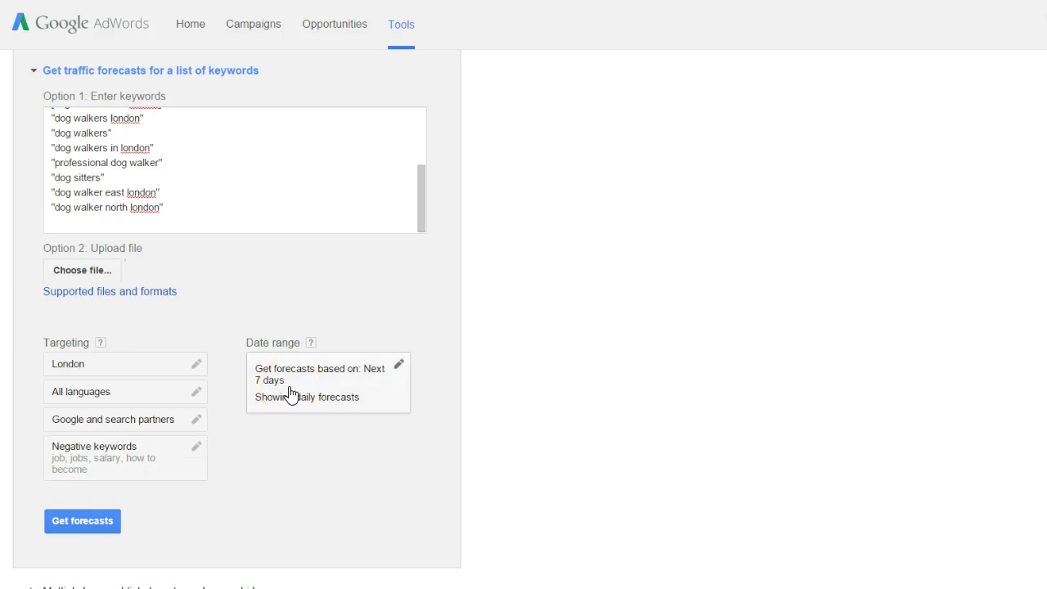
pyautogui.click(295, 394)
pyautogui.click(347, 425)
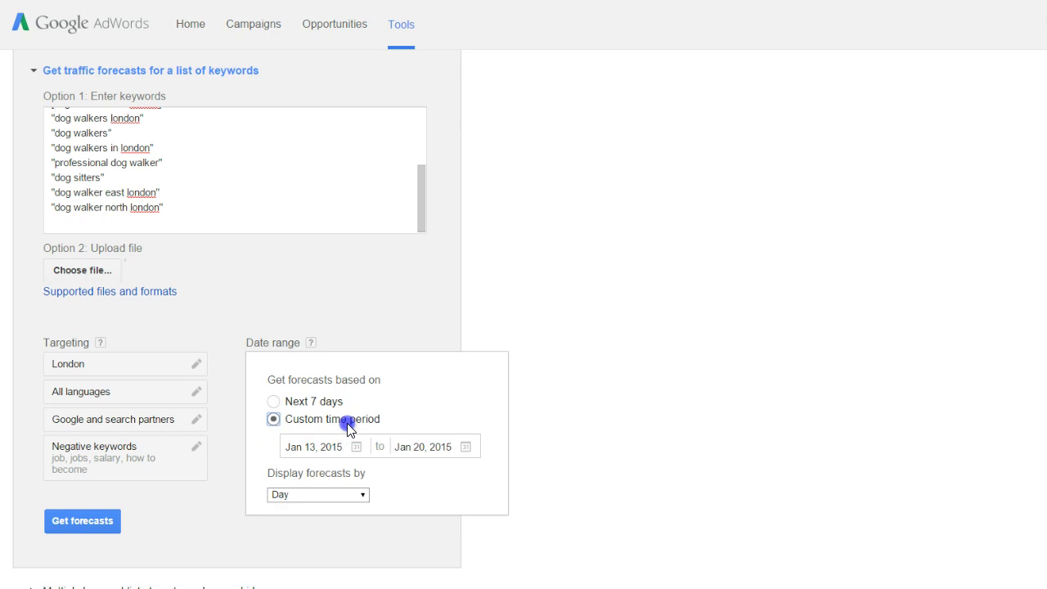
pyautogui.click(352, 496)
pyautogui.click(336, 526)
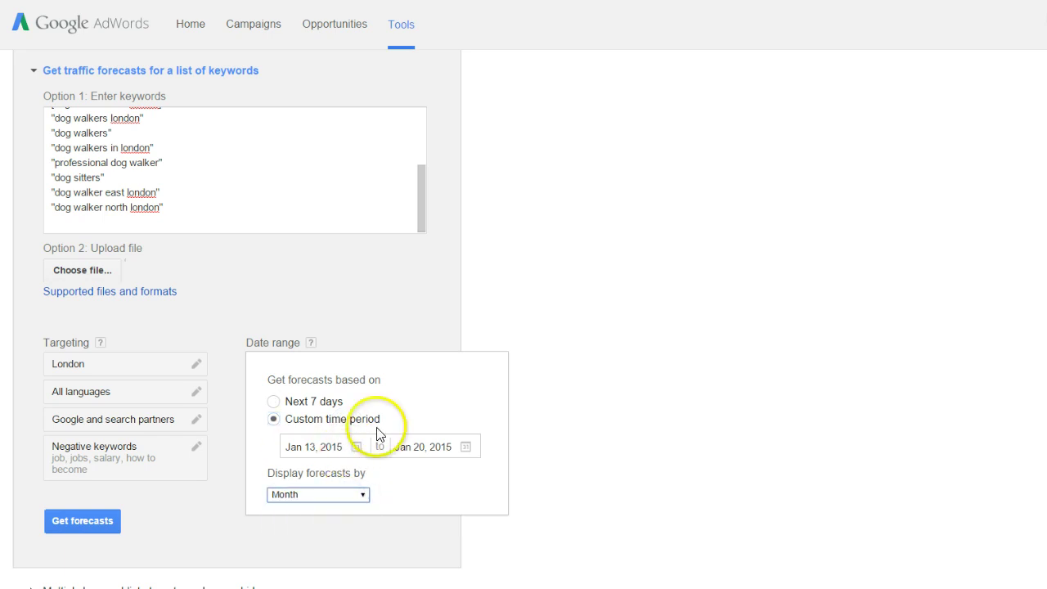
pyautogui.click(471, 448)
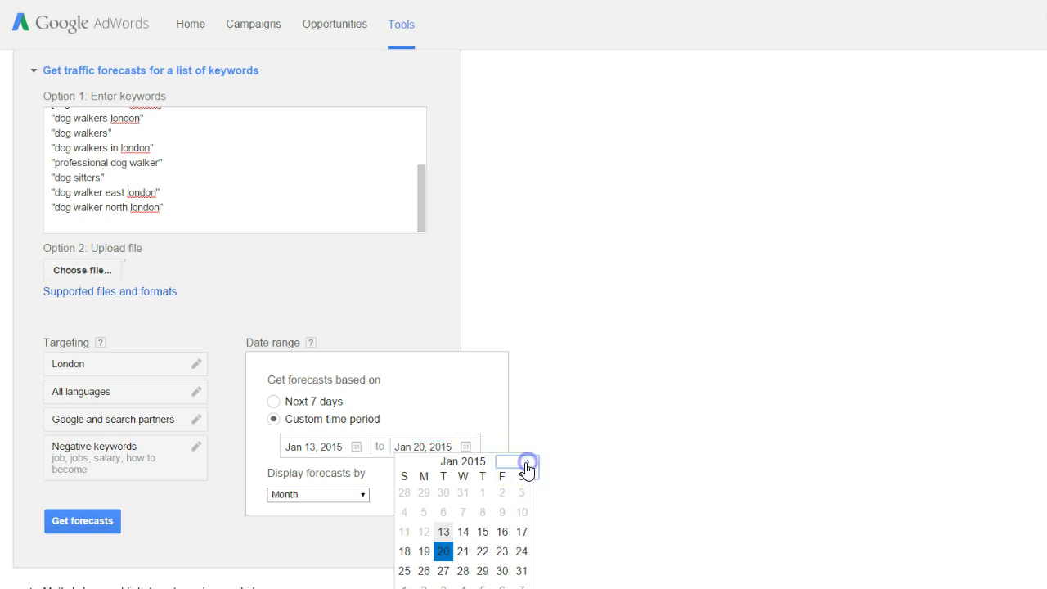
pyautogui.click(527, 464)
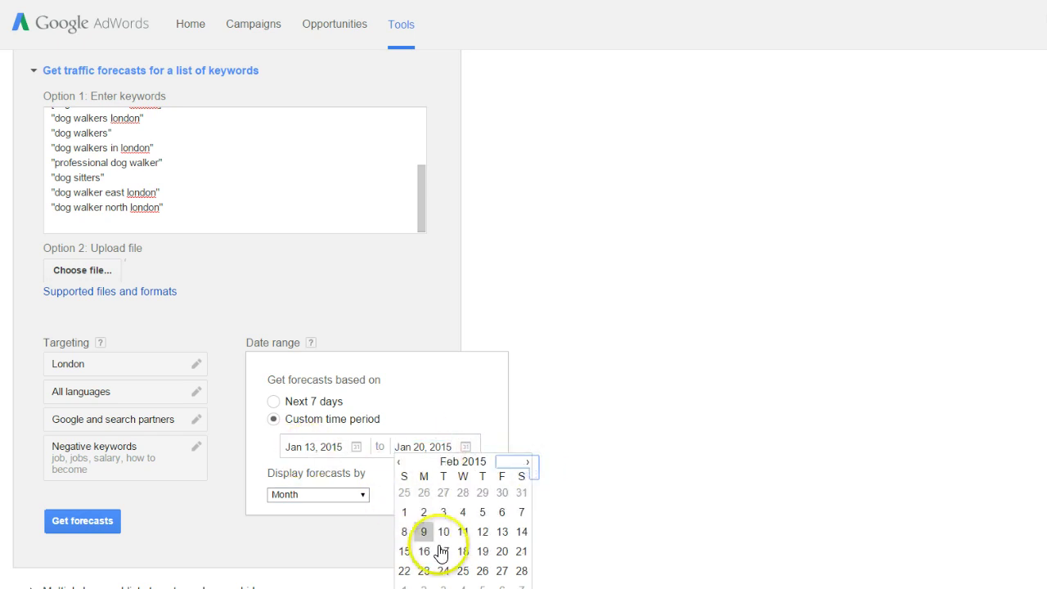
pyautogui.click(482, 532)
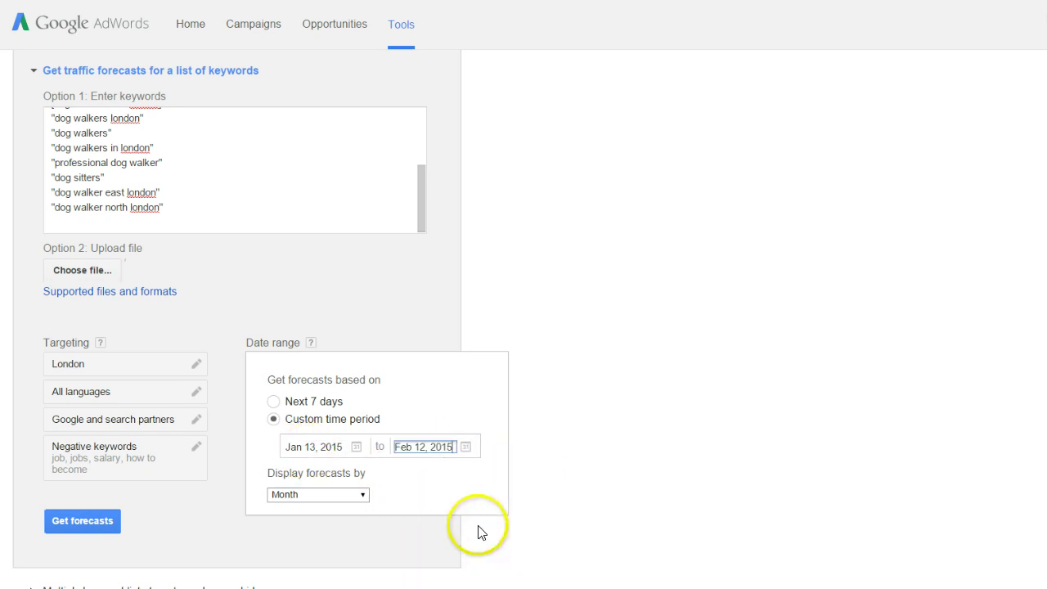
pyautogui.click(585, 486)
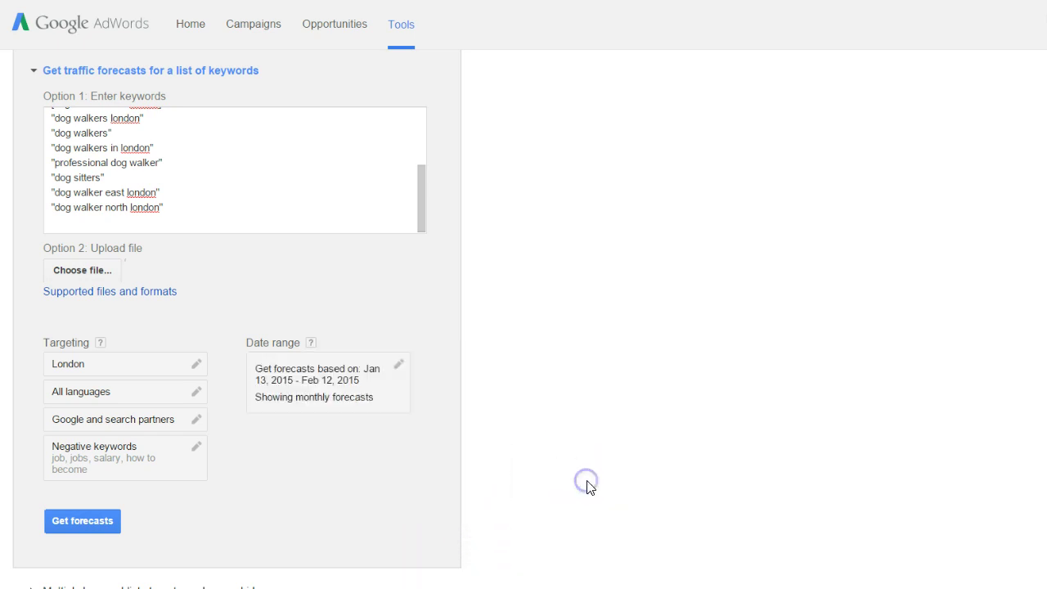
# Get the forecasts for the keyword list and examine how clicks, impressions and cost vary with max CPC along the bid graph.
pyautogui.click(99, 524)
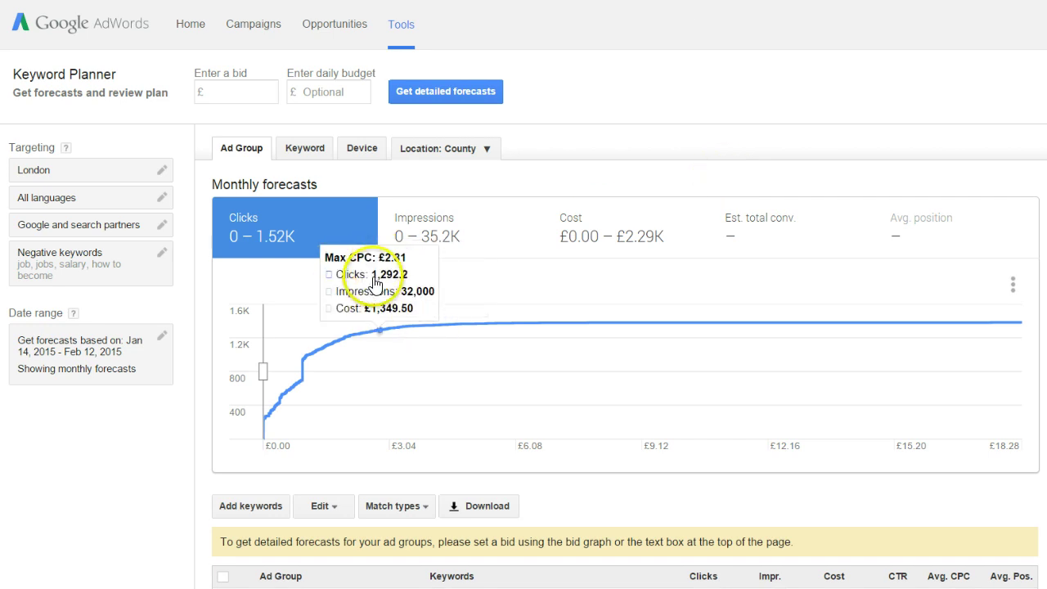
pyautogui.moveTo(305, 396)
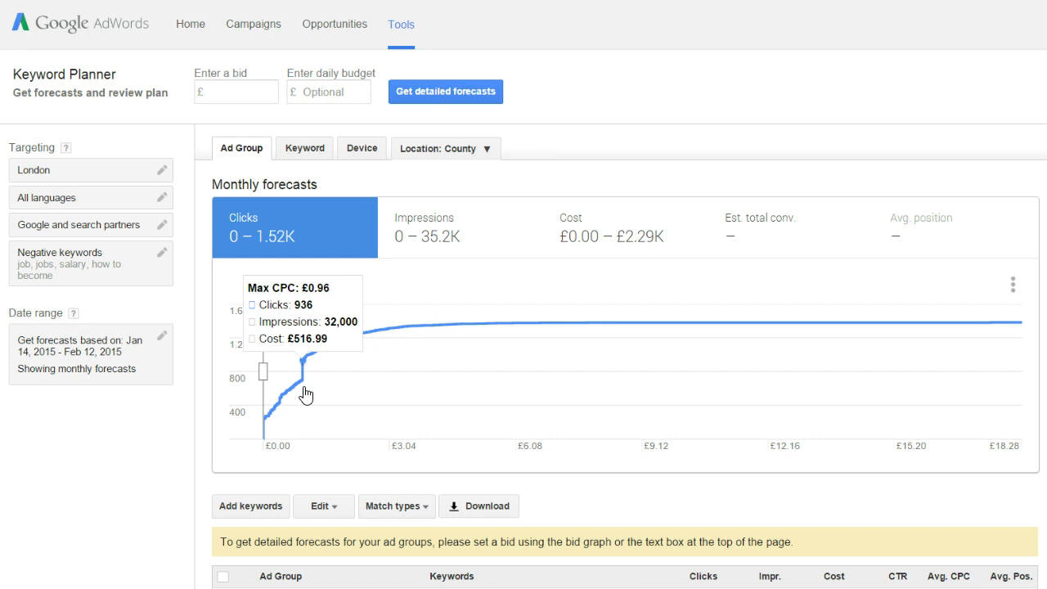
pyautogui.moveTo(306, 396); pyautogui.dragTo(273, 416)
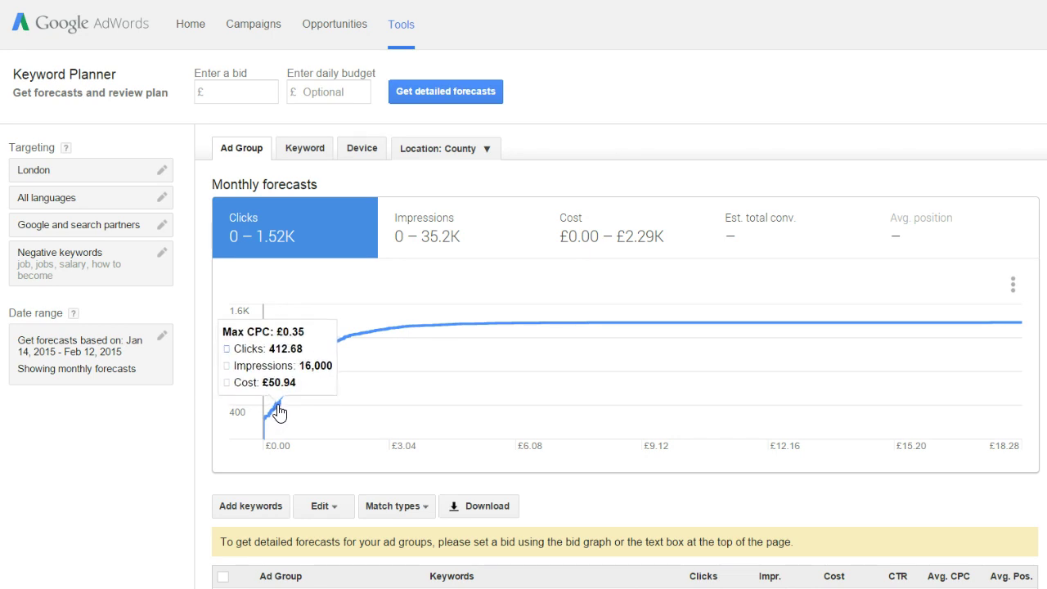
pyautogui.click(285, 391)
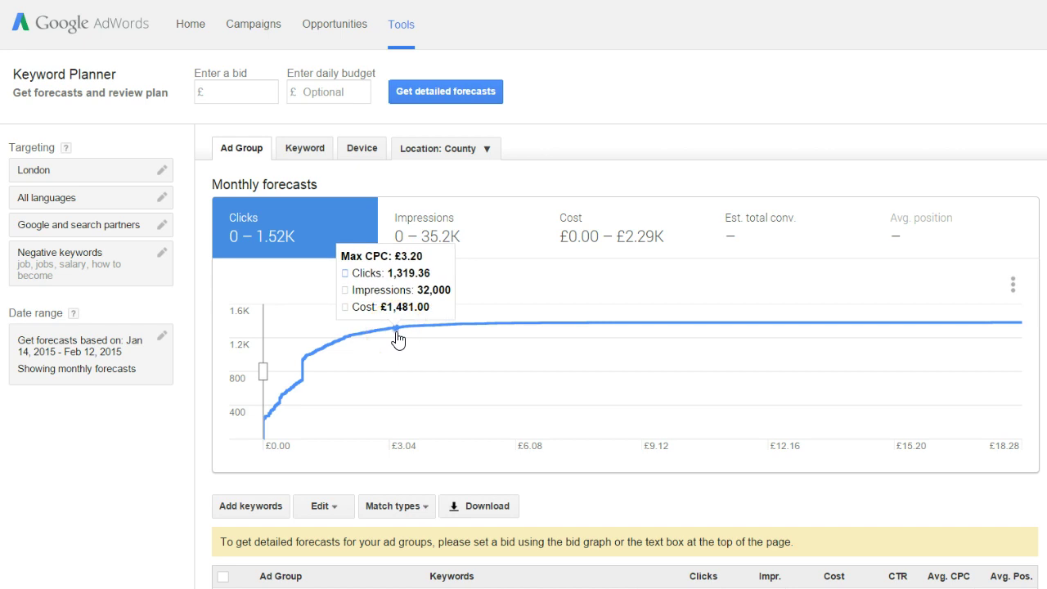
pyautogui.moveTo(398, 340); pyautogui.dragTo(295, 399)
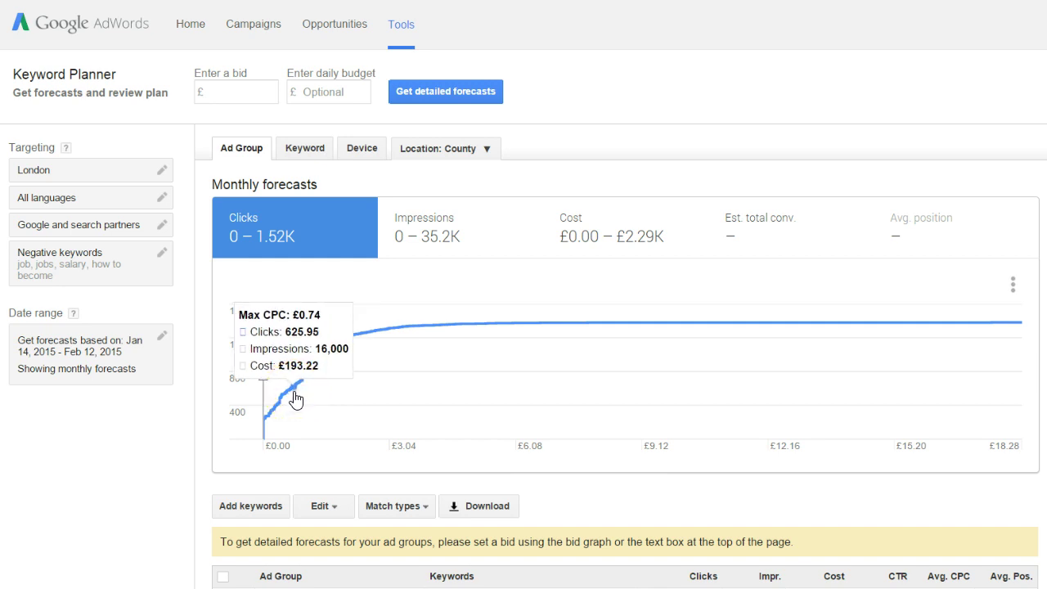
pyautogui.scroll(-1, 483, 381)
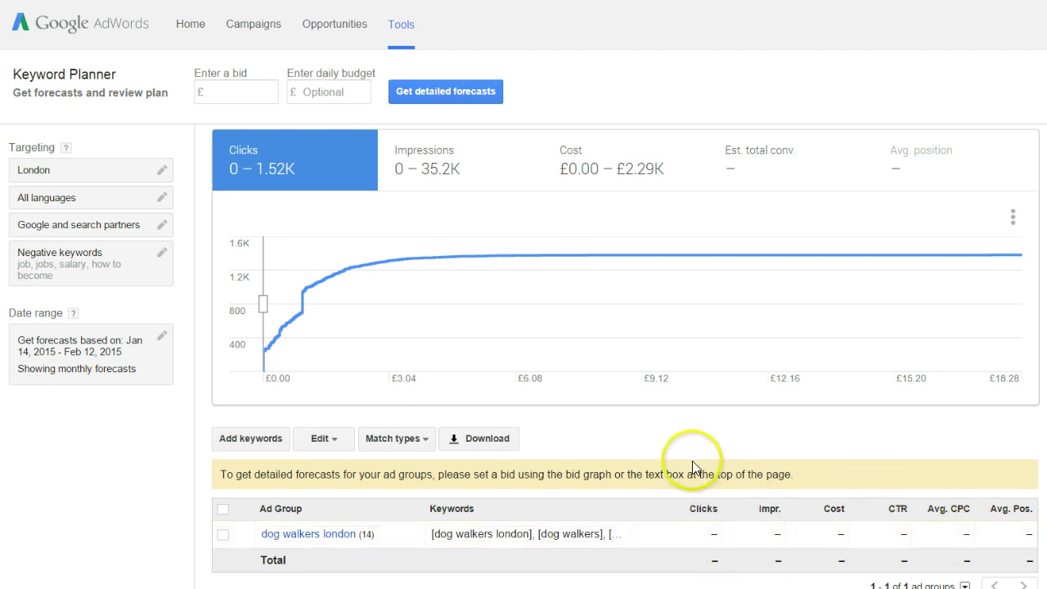
pyautogui.scroll(1, 492, 380)
# Set the bid to £0.50 without a daily budget and review the ad group's detailed monthly forecast.
pyautogui.click(263, 89)
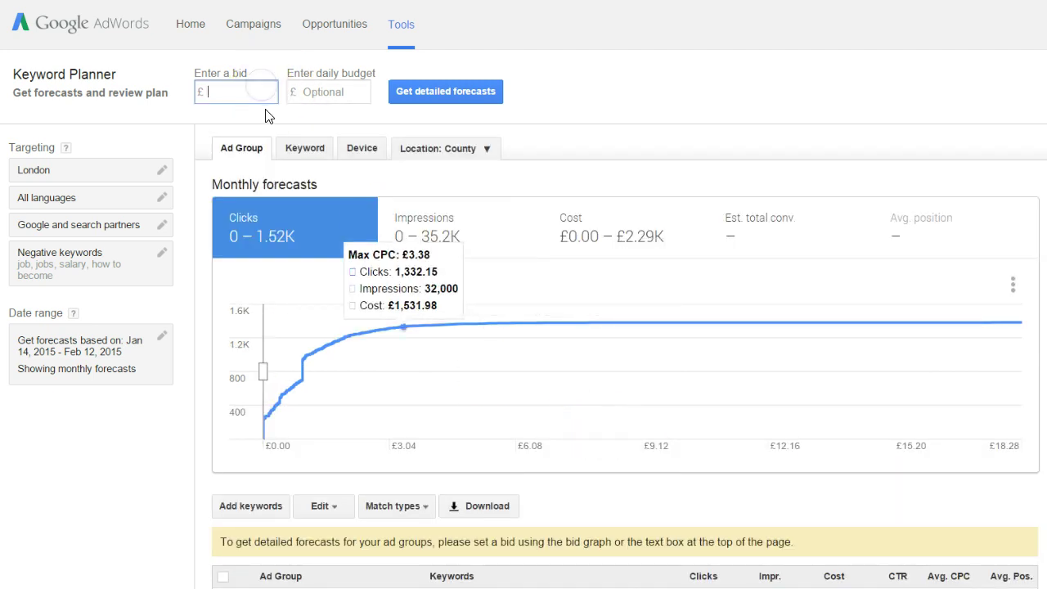
pyautogui.click(258, 95)
pyautogui.click(242, 103)
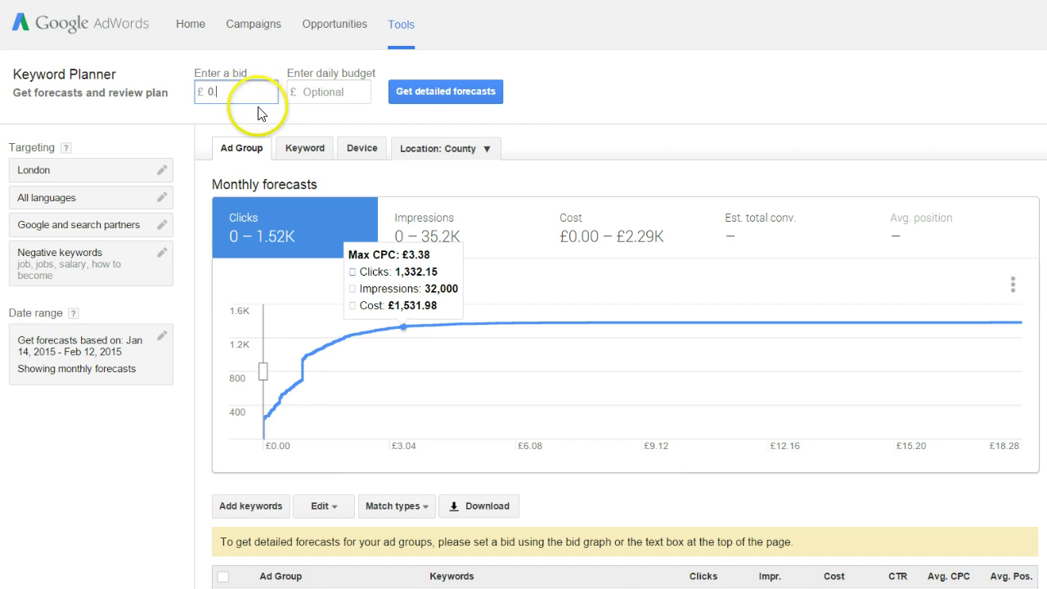
pyautogui.press('Tab')
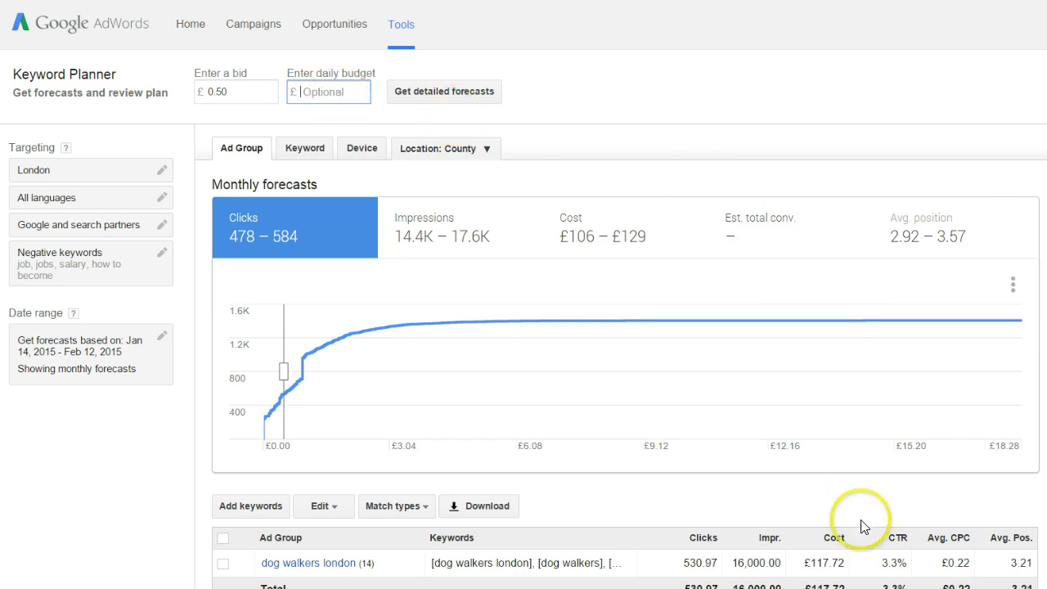
pyautogui.scroll(-1, 855, 552)
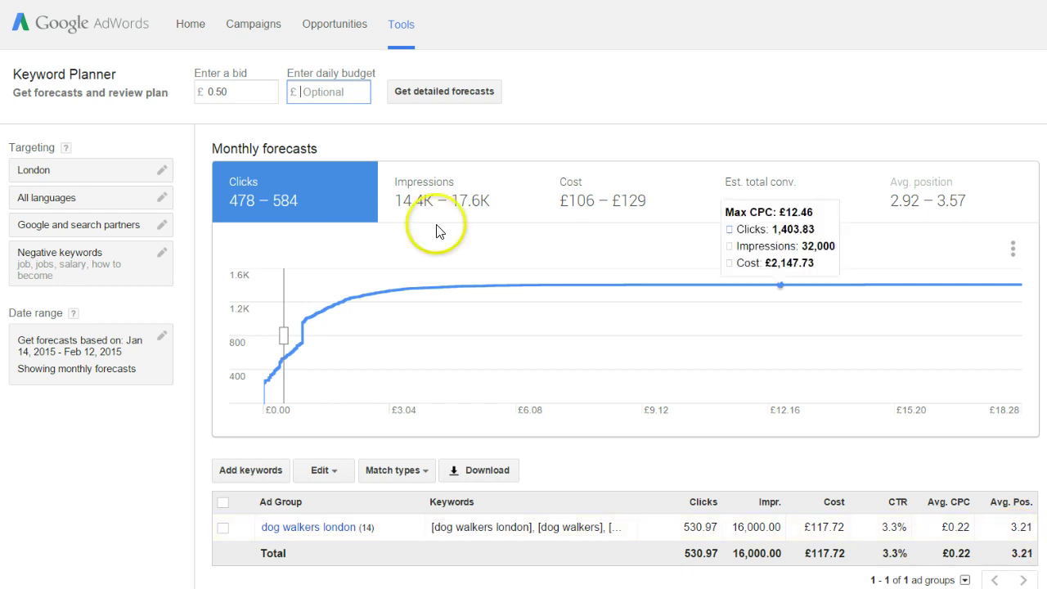
# Try a bid of £1.00 to compare its forecast, and set the bid back to £0.50.
pyautogui.moveTo(246, 92); pyautogui.dragTo(197, 94)
pyautogui.write('1.00')
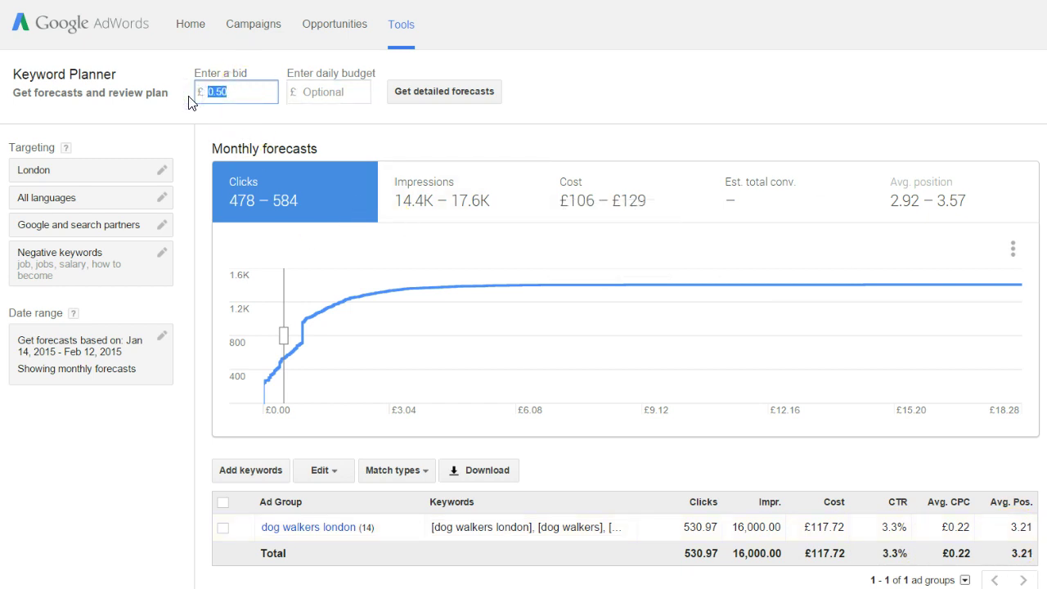
pyautogui.press('Tab')
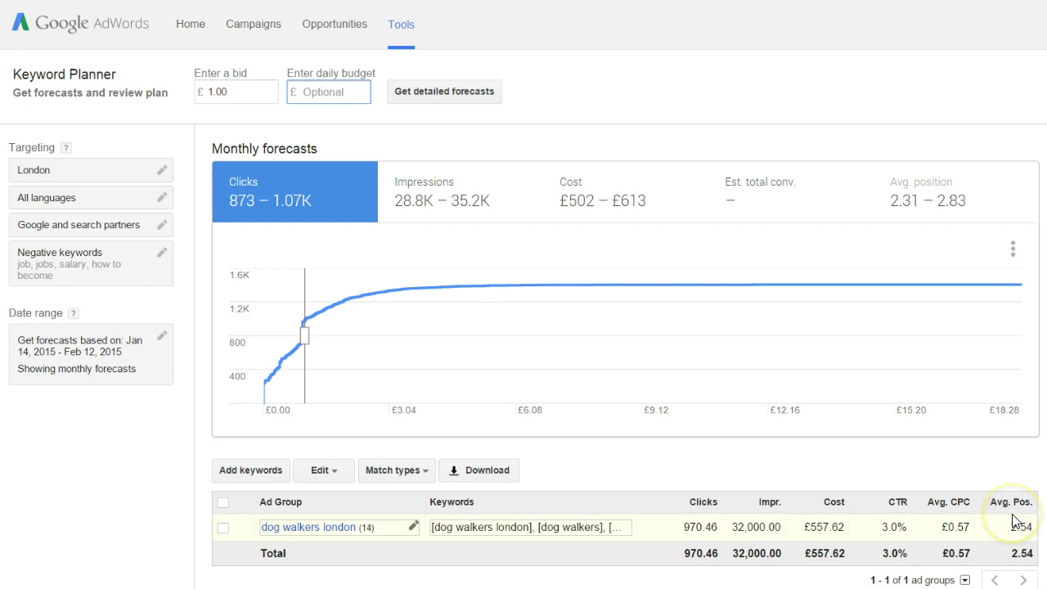
pyautogui.doubleClick(225, 92)
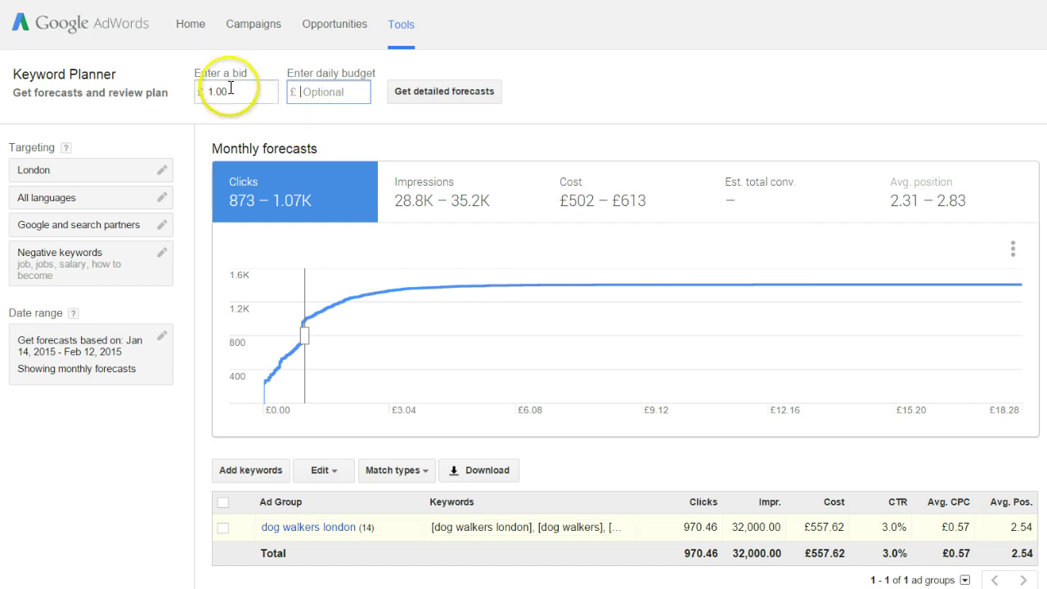
pyautogui.write('0.50')
pyautogui.click(303, 97)
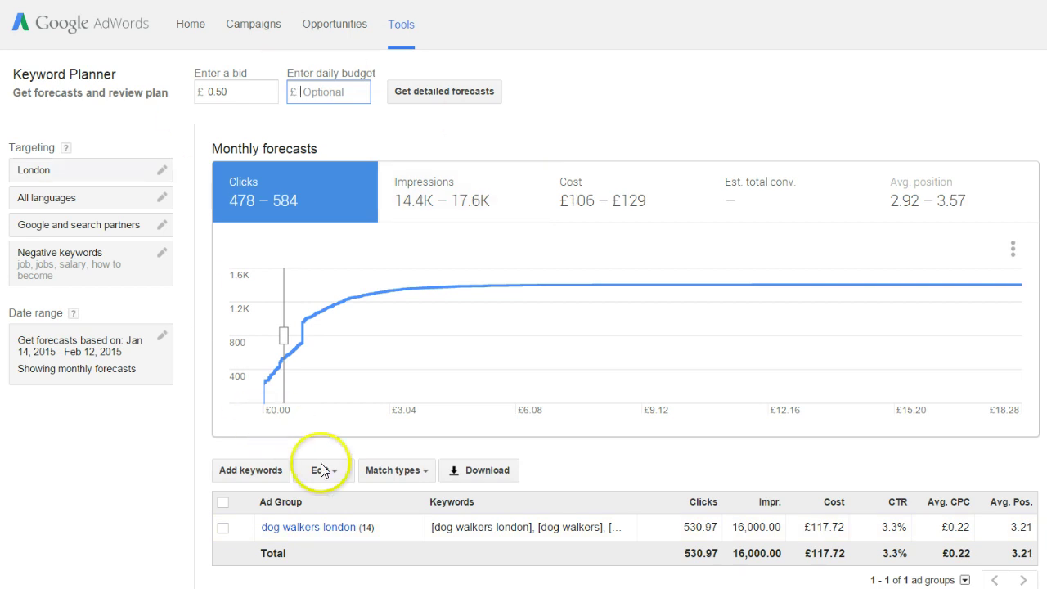
# Break the forecast down by keyword and sort the keywords by clicks in descending order.
pyautogui.click(304, 150)
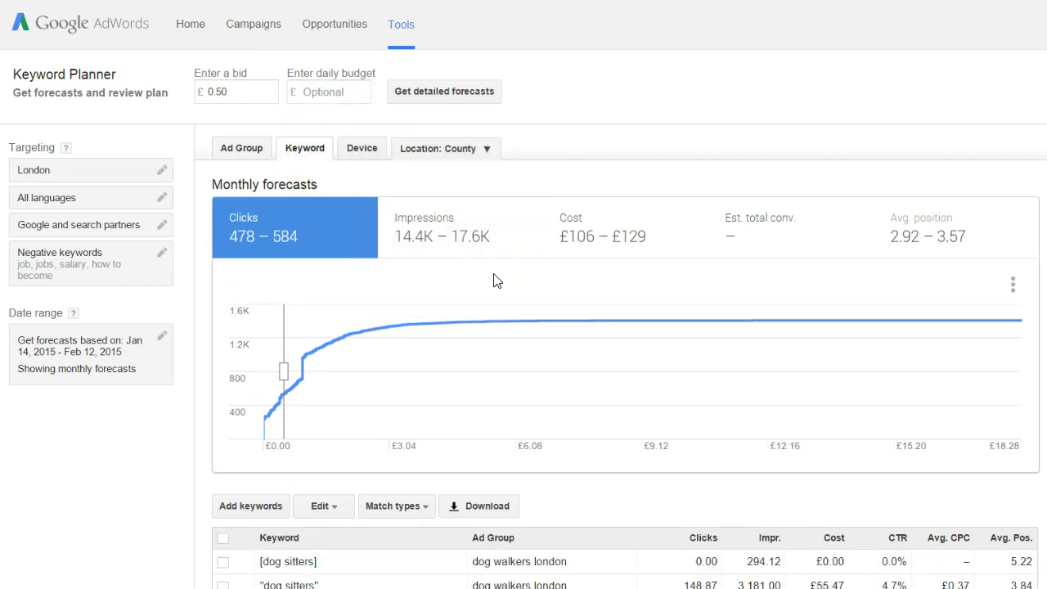
pyautogui.scroll(-1, 493, 281)
pyautogui.scroll(-1, 495, 281)
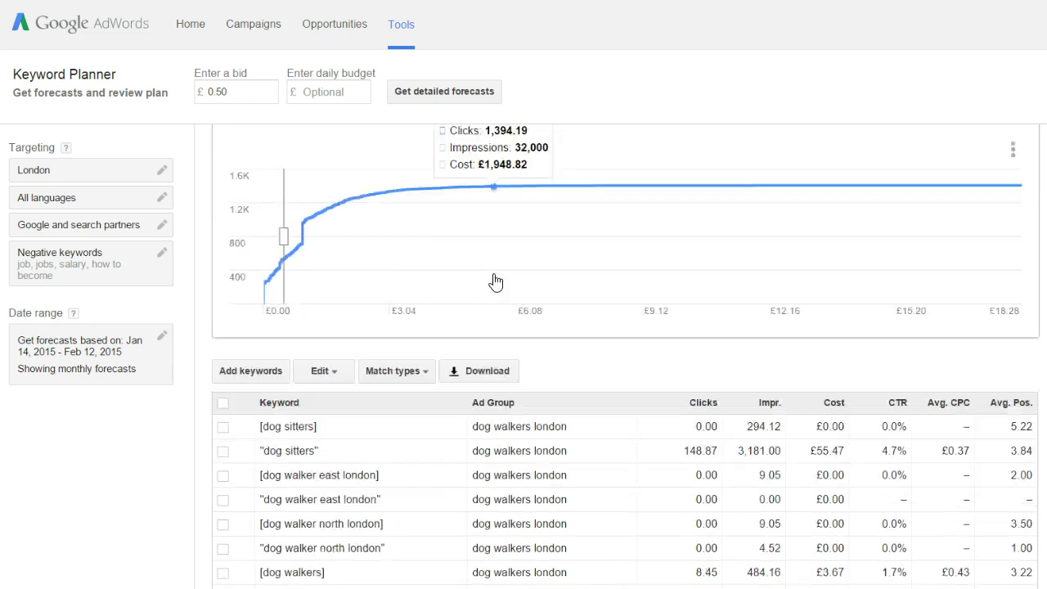
pyautogui.scroll(-1, 496, 282)
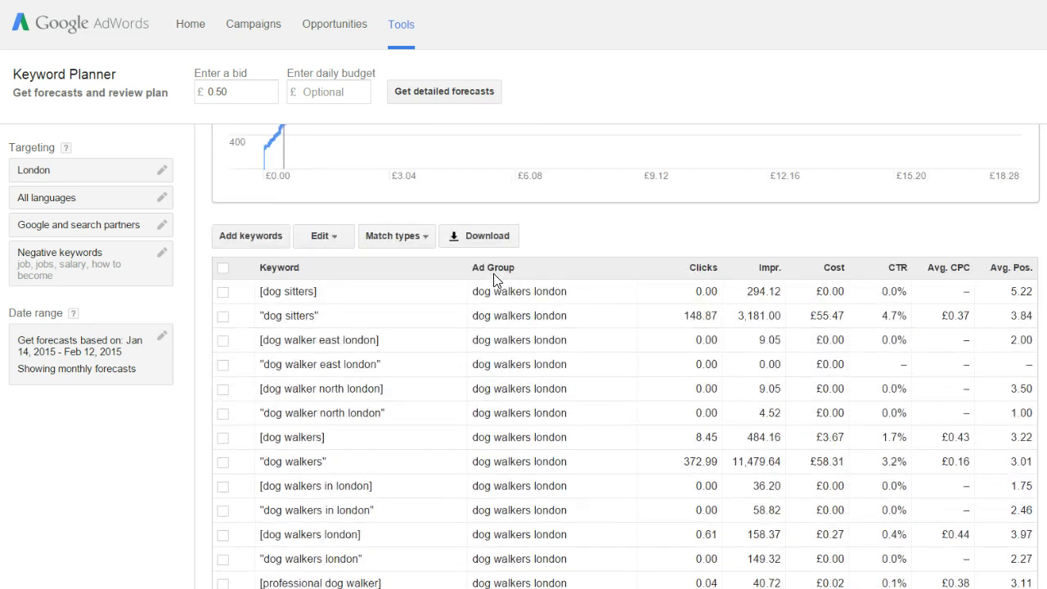
pyautogui.scroll(-2, 494, 279)
pyautogui.click(698, 199)
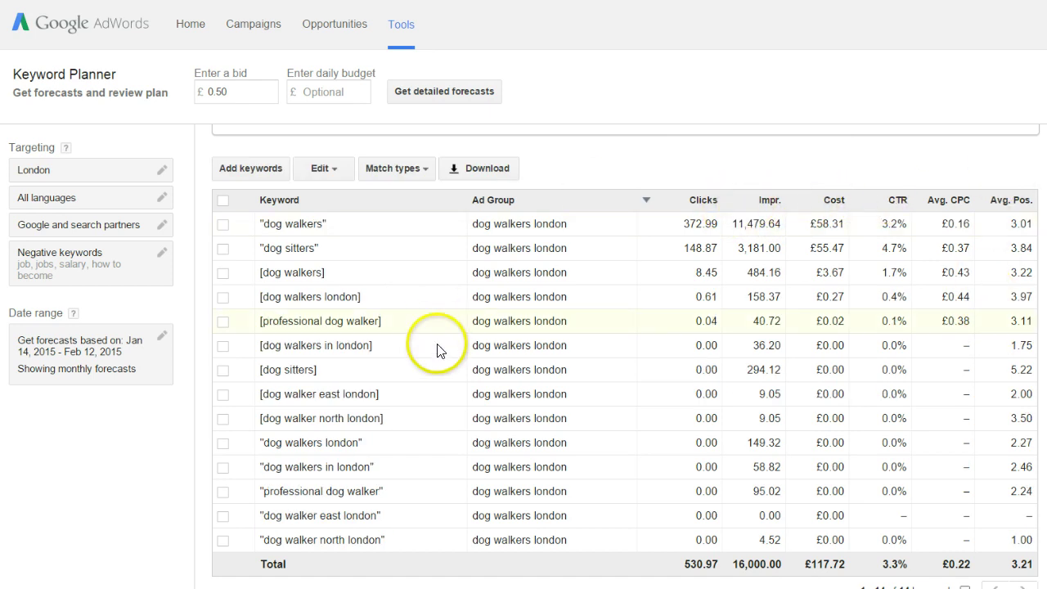
# Examine the forecast clicks, impressions, cost, CTR, average CPC and average position of the individual keywords.
pyautogui.scroll(-1, 508, 394)
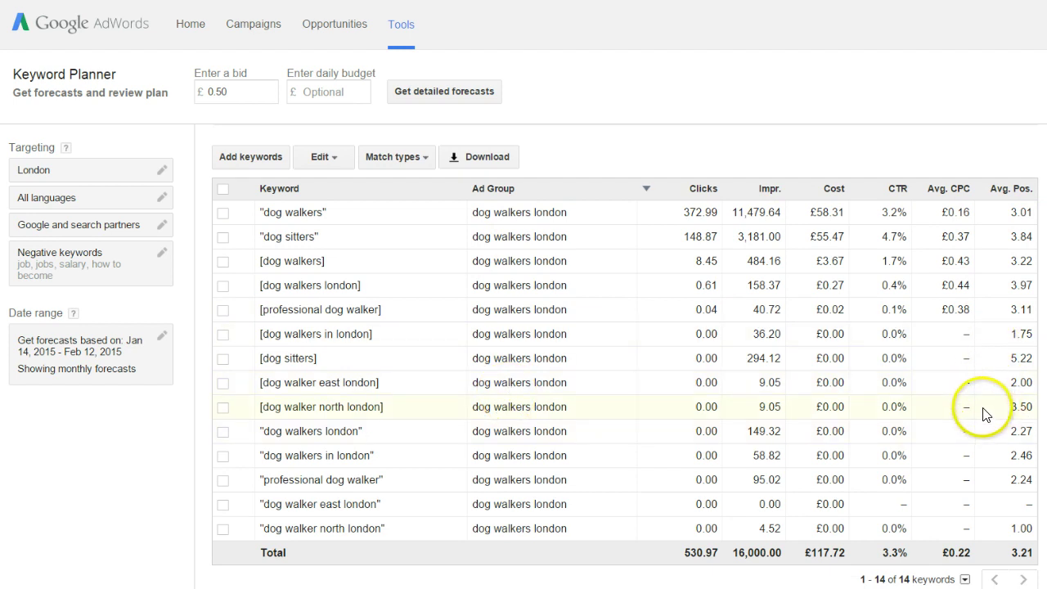
pyautogui.scroll(3, 984, 415)
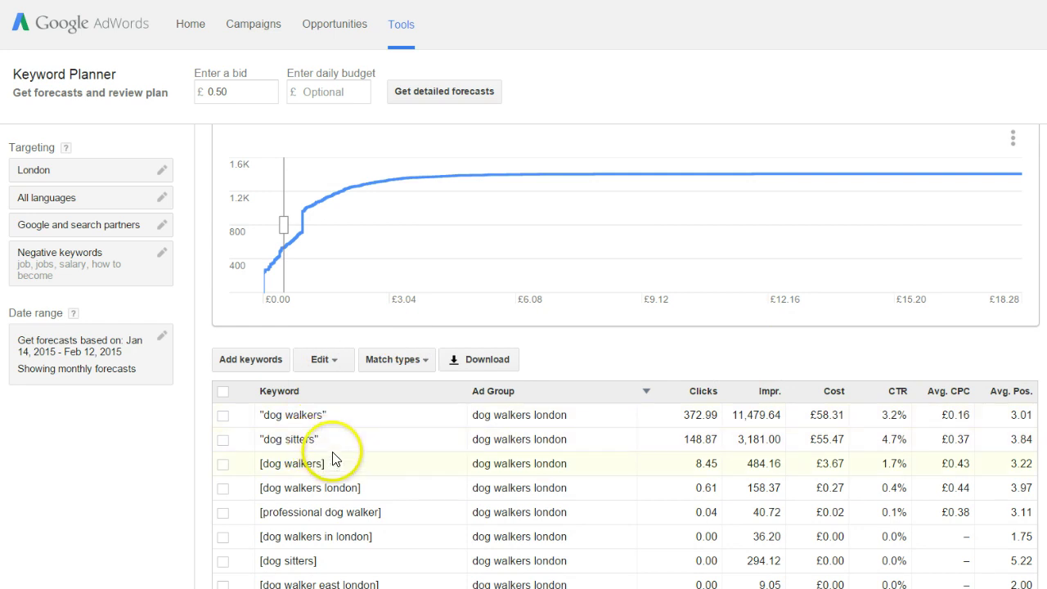
pyautogui.scroll(-1, 333, 460)
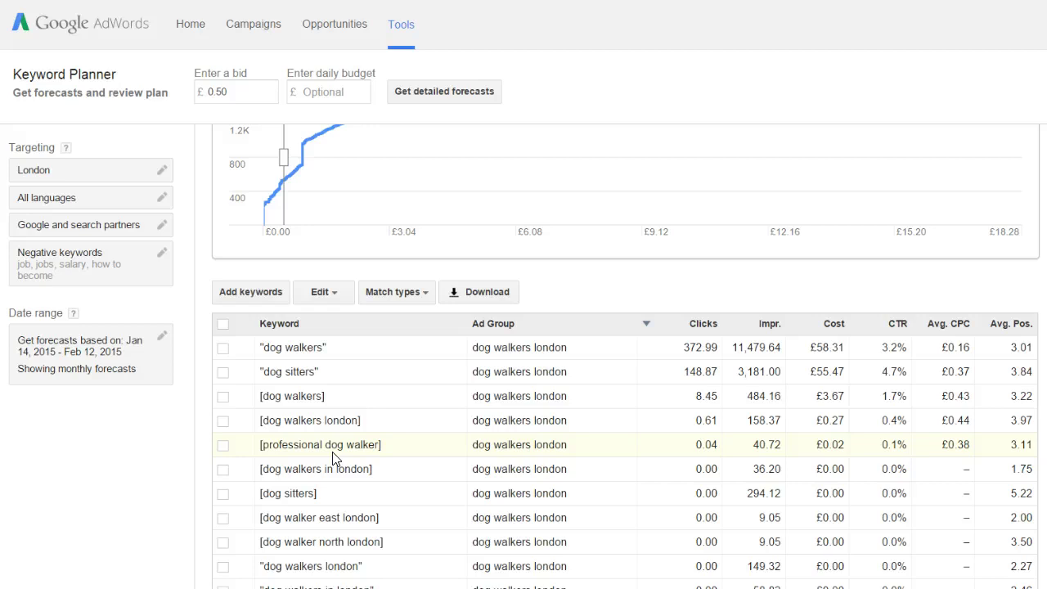
pyautogui.scroll(-2, 333, 460)
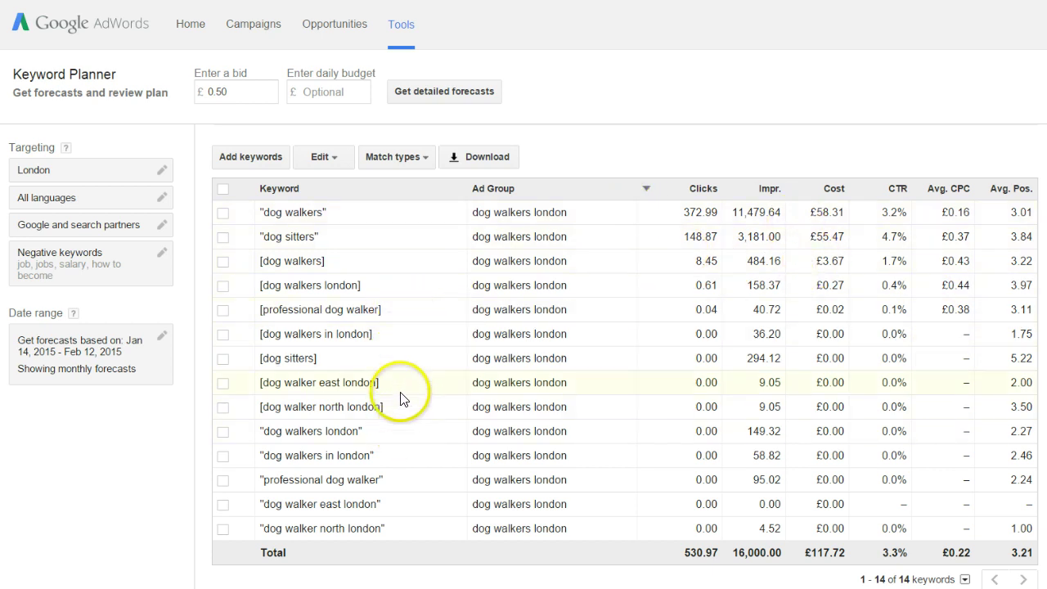
pyautogui.scroll(2, 787, 413)
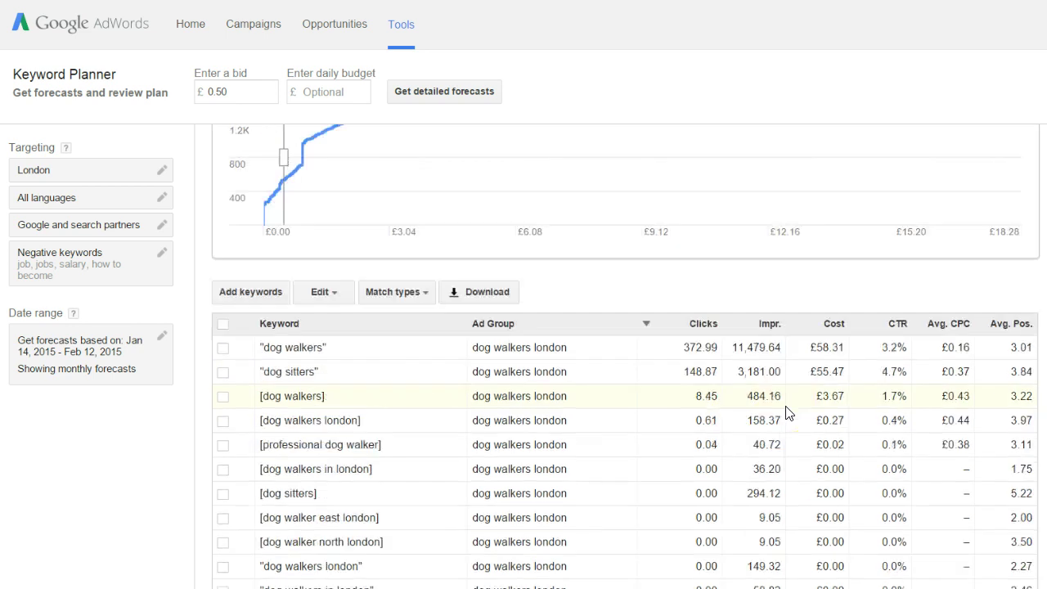
pyautogui.scroll(2, 787, 413)
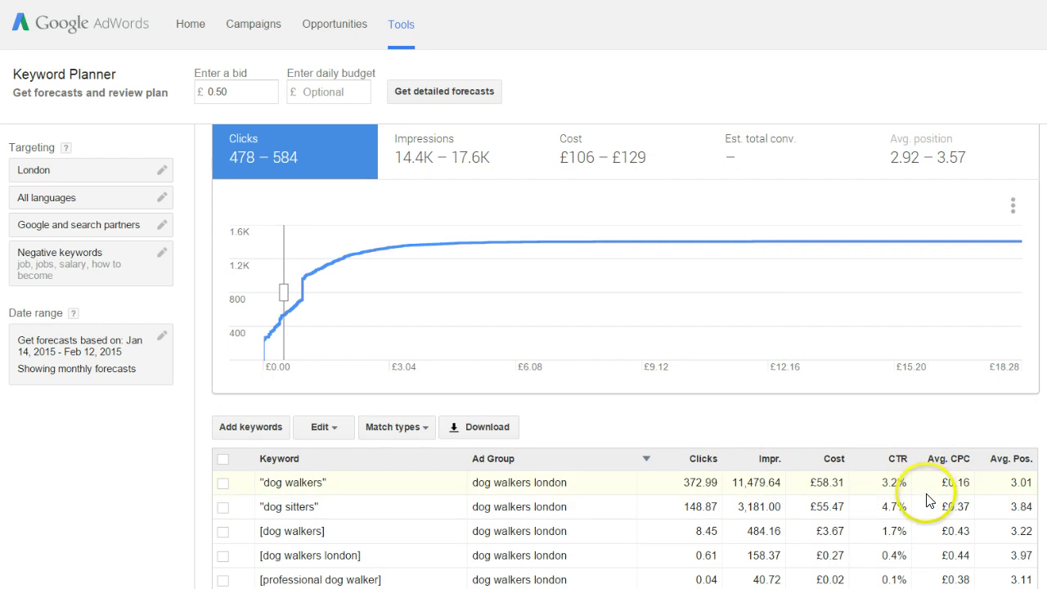
pyautogui.scroll(2, 930, 500)
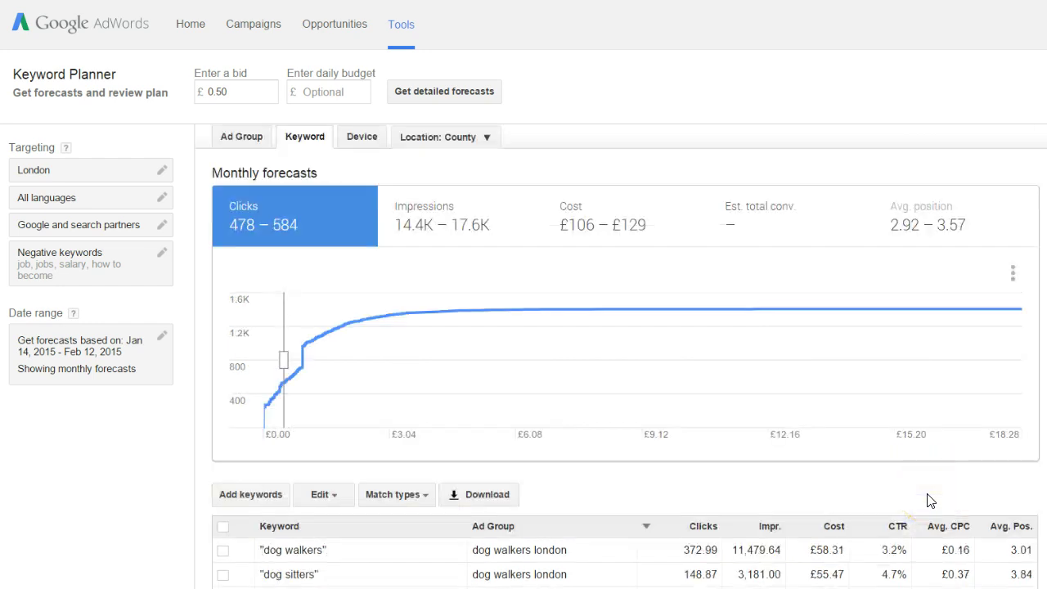